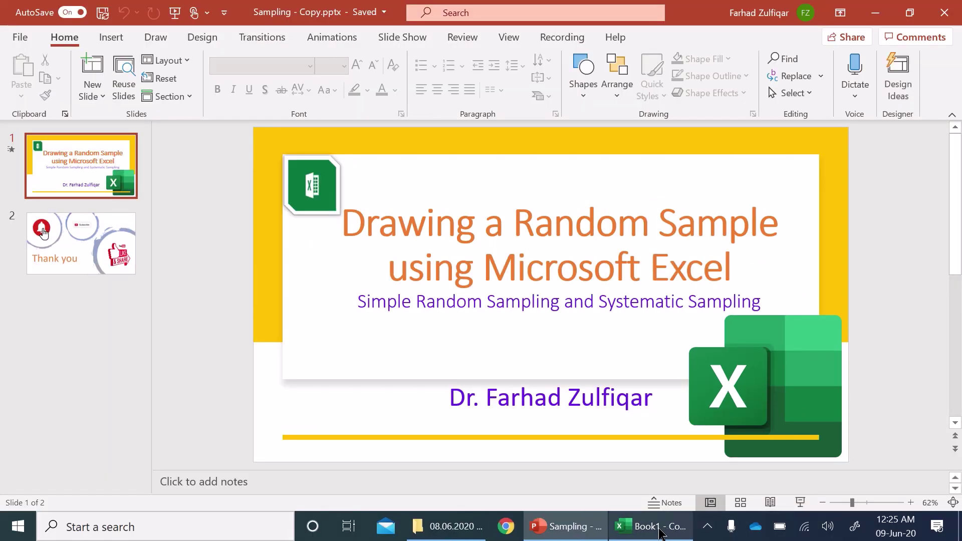
# Switch to the sampling workbook and confirm the population list ends at name number 200
pyautogui.click(660, 528)
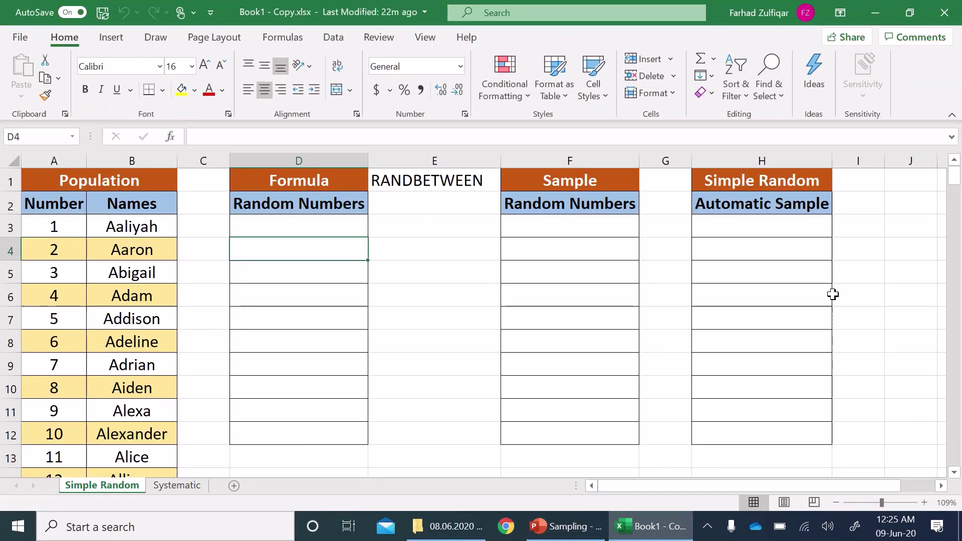
pyautogui.click(61, 203)
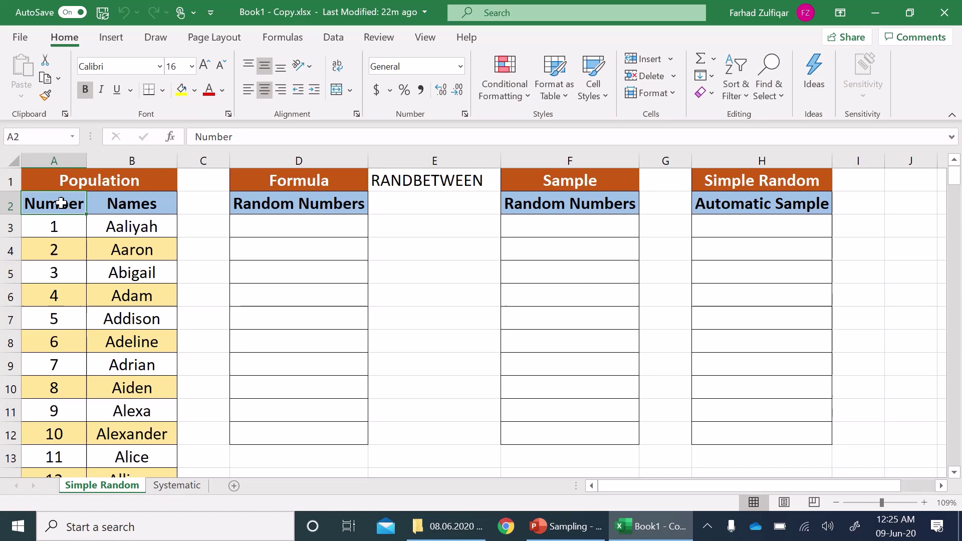
pyautogui.hotkey('ctrl', 'Down')
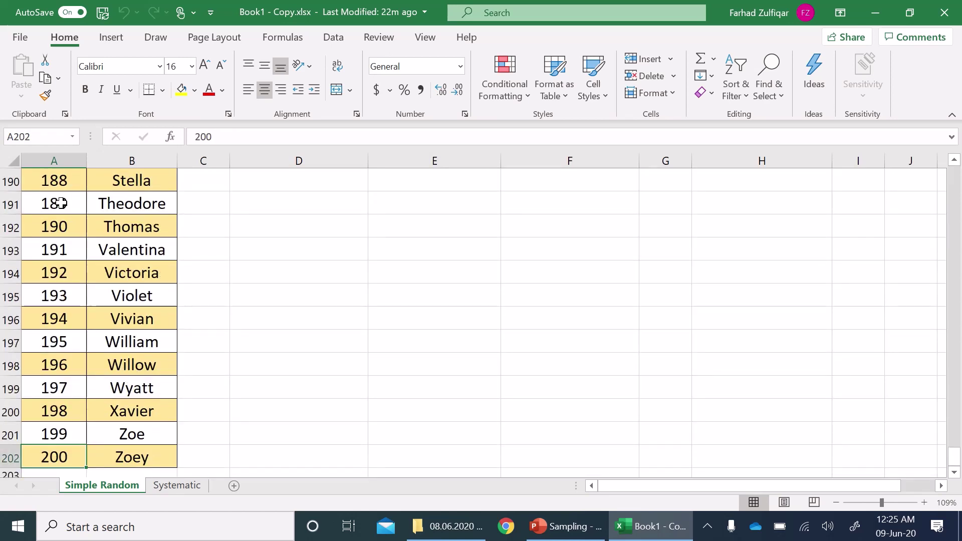
pyautogui.hotkey('ctrl', 'Up')
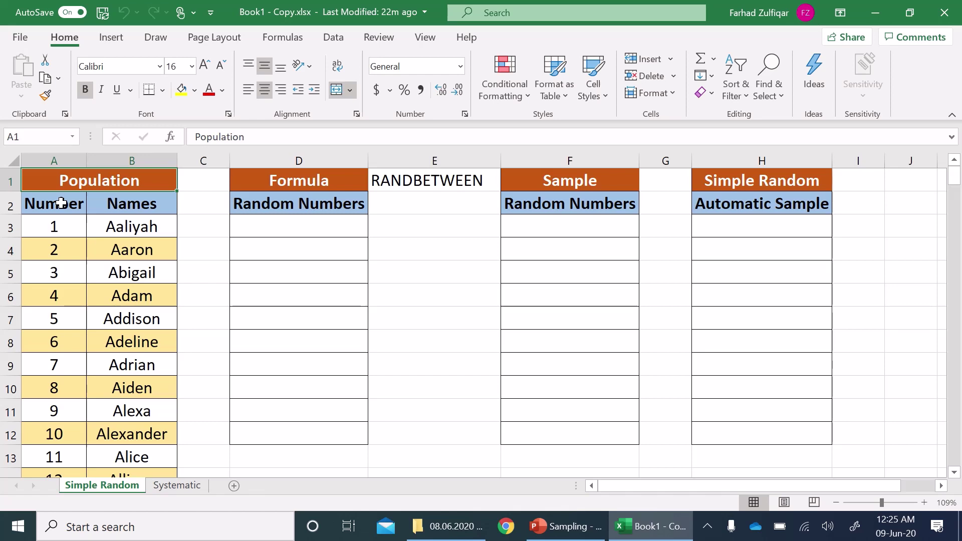
pyautogui.click(60, 203)
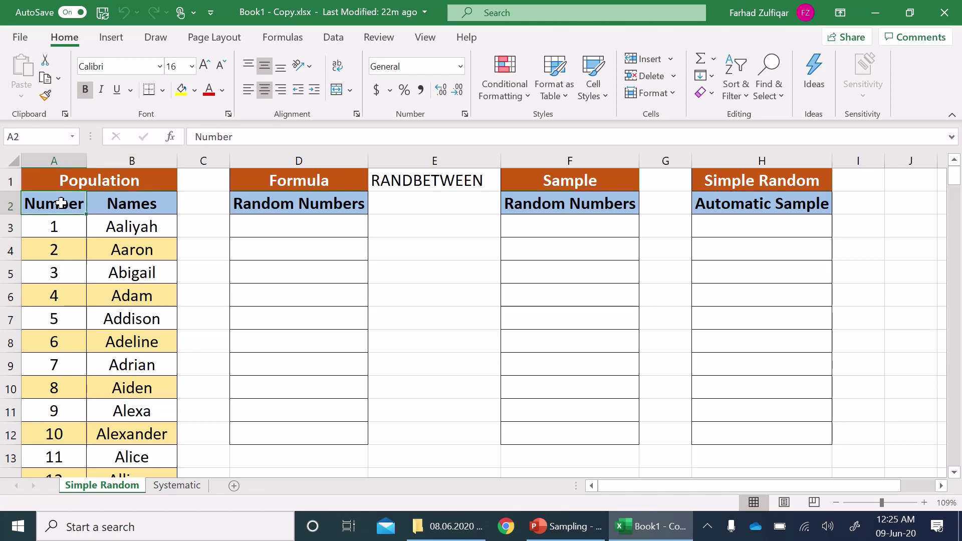
pyautogui.press('Right')
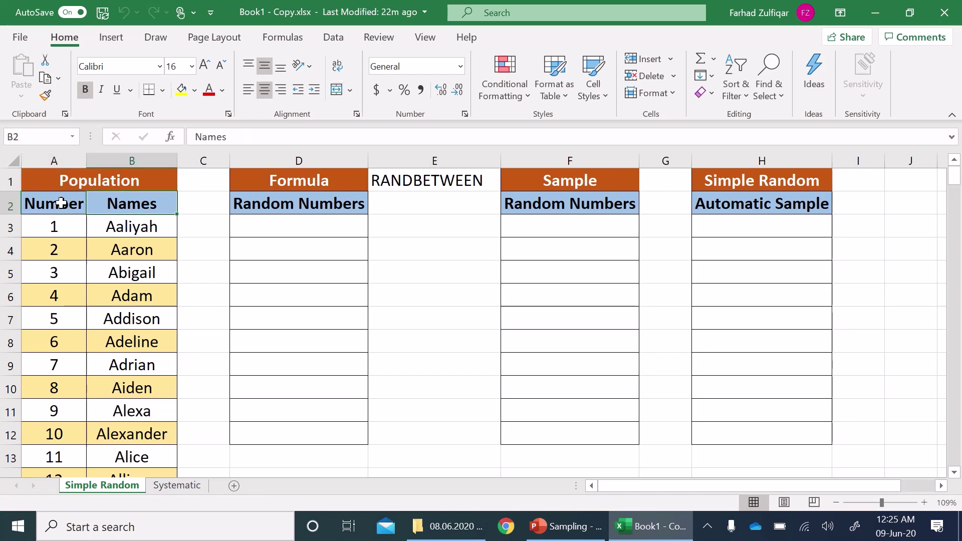
pyautogui.press('Right')
pyautogui.press('Right')
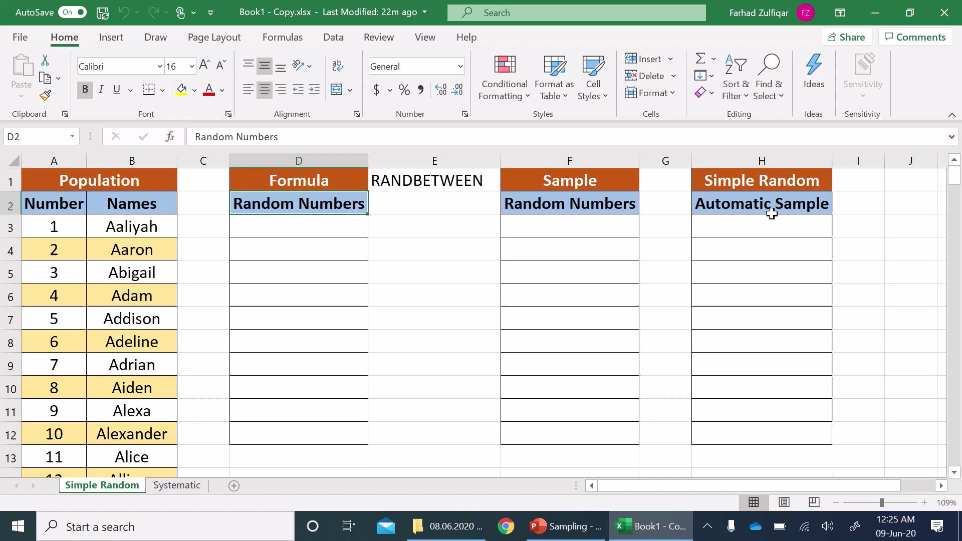
# Enter =RANDBETWEEN(1,200) in D3 and fill it down to D12
pyautogui.click(290, 224)
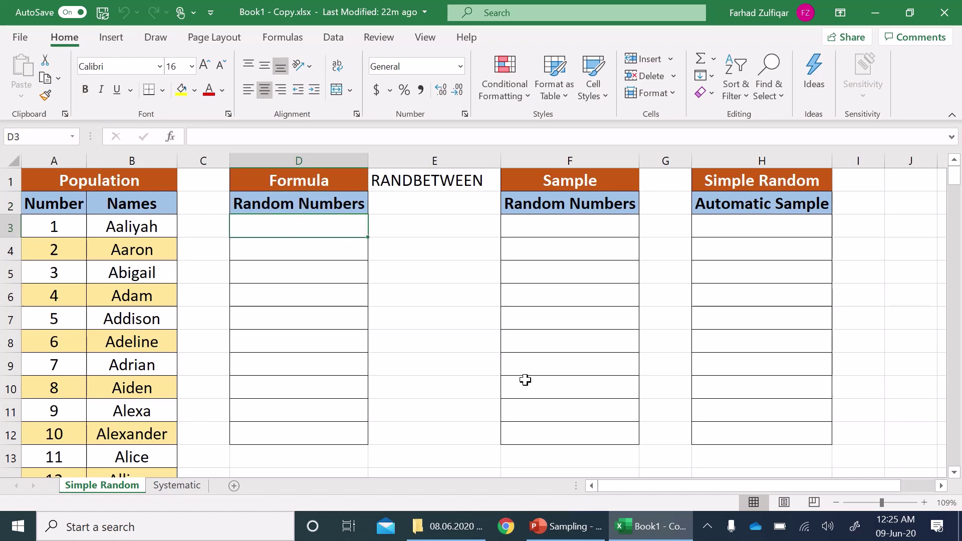
pyautogui.write('=r')
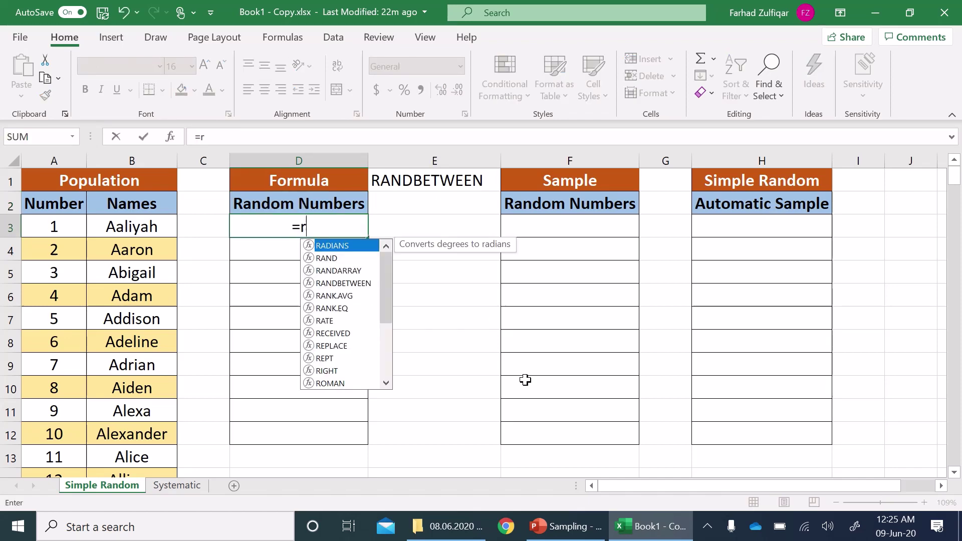
pyautogui.write('and')
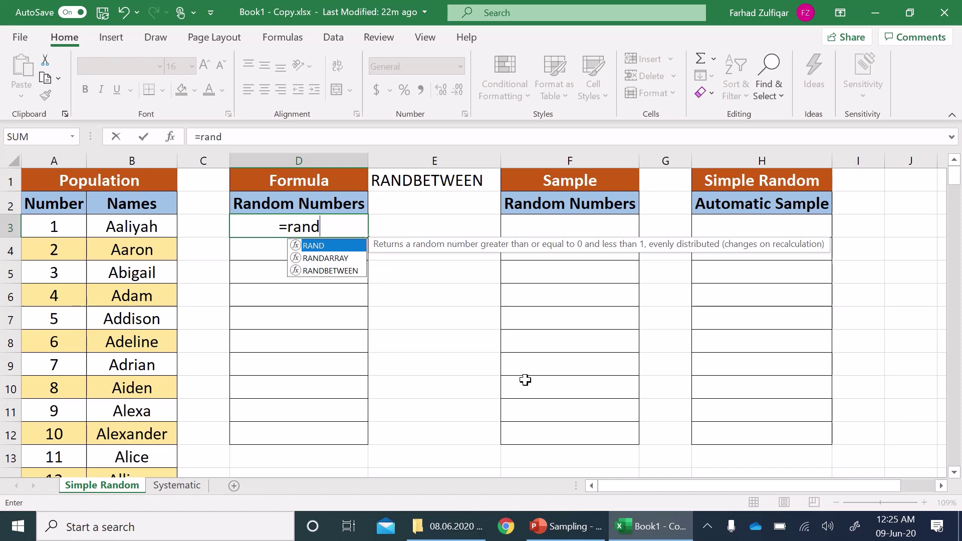
pyautogui.write('b')
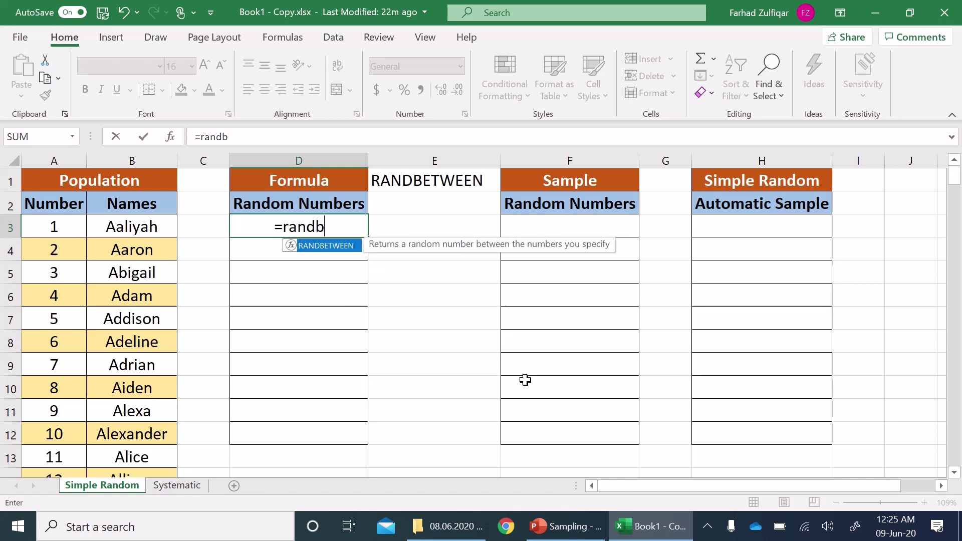
pyautogui.write('e')
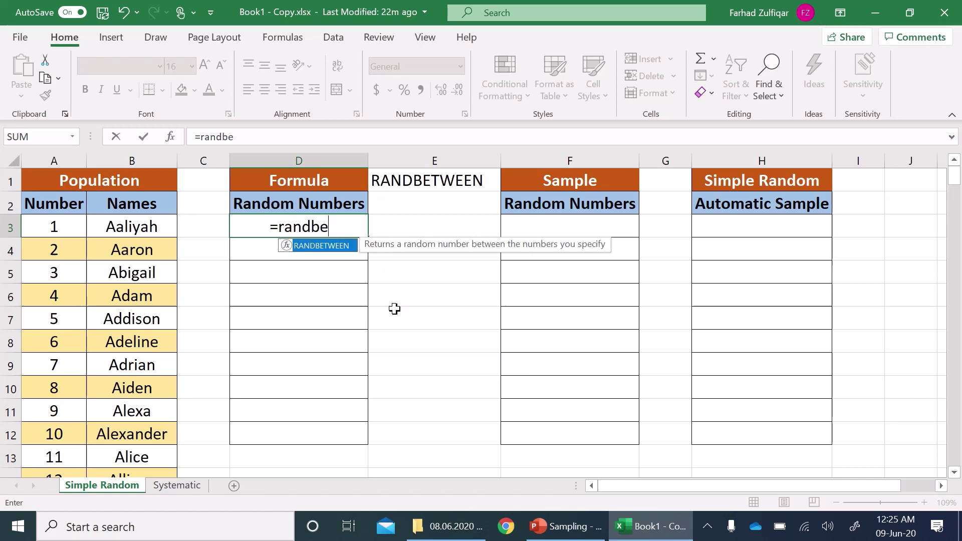
pyautogui.doubleClick(333, 248)
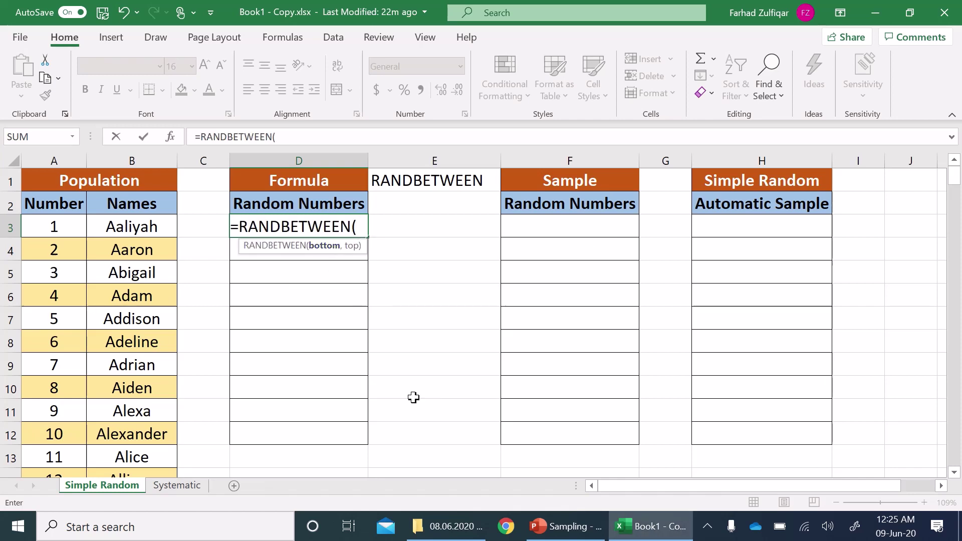
pyautogui.write('1,')
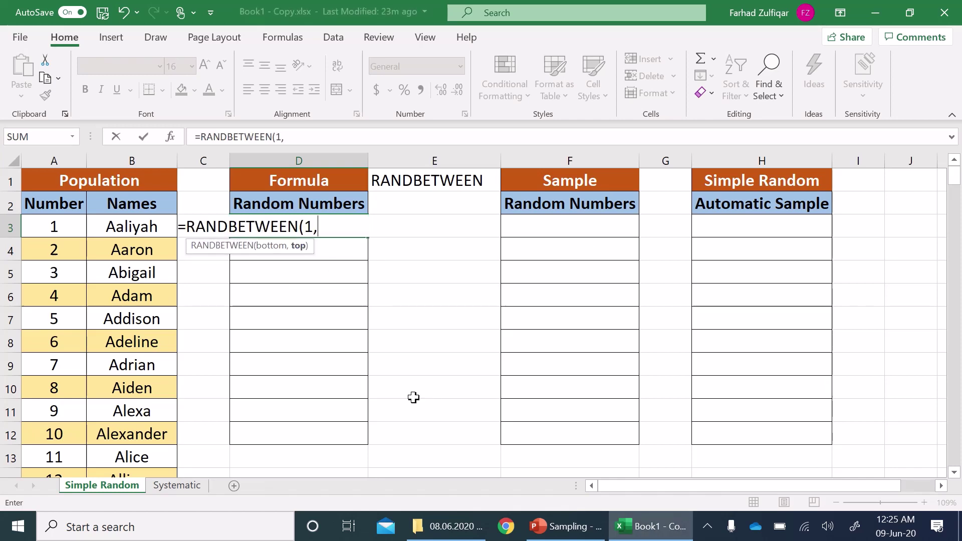
pyautogui.write('200')
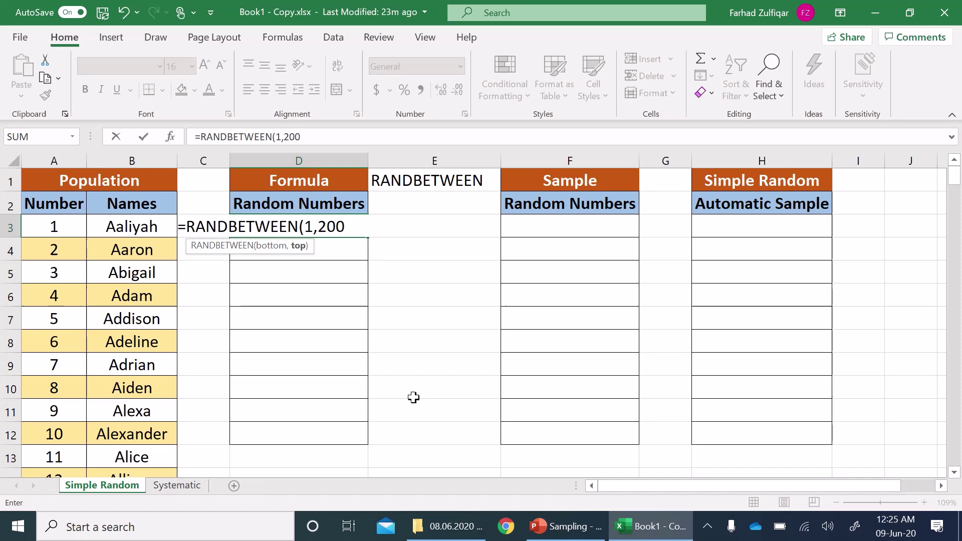
pyautogui.write(')')
pyautogui.press('Return')
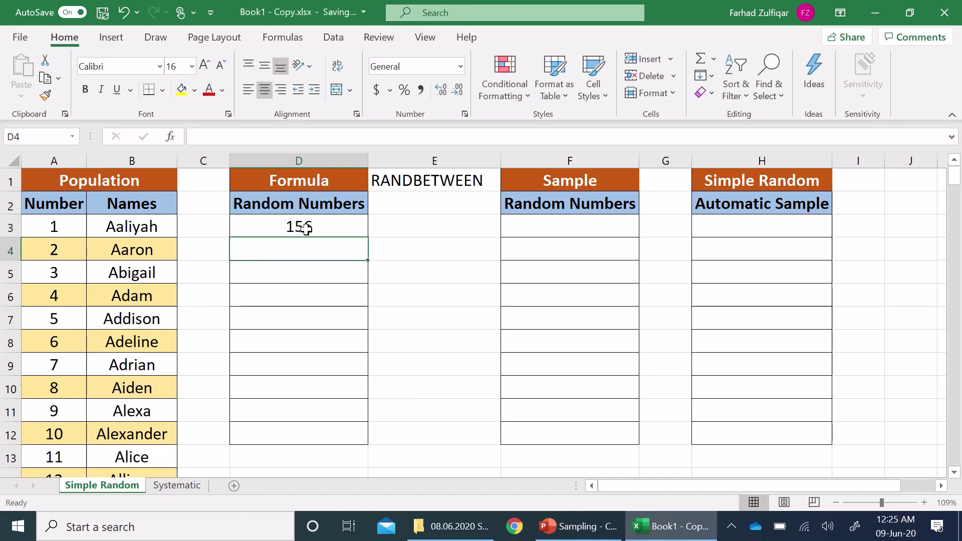
pyautogui.click(331, 229)
pyautogui.moveTo(373, 236); pyautogui.dragTo(372, 444)
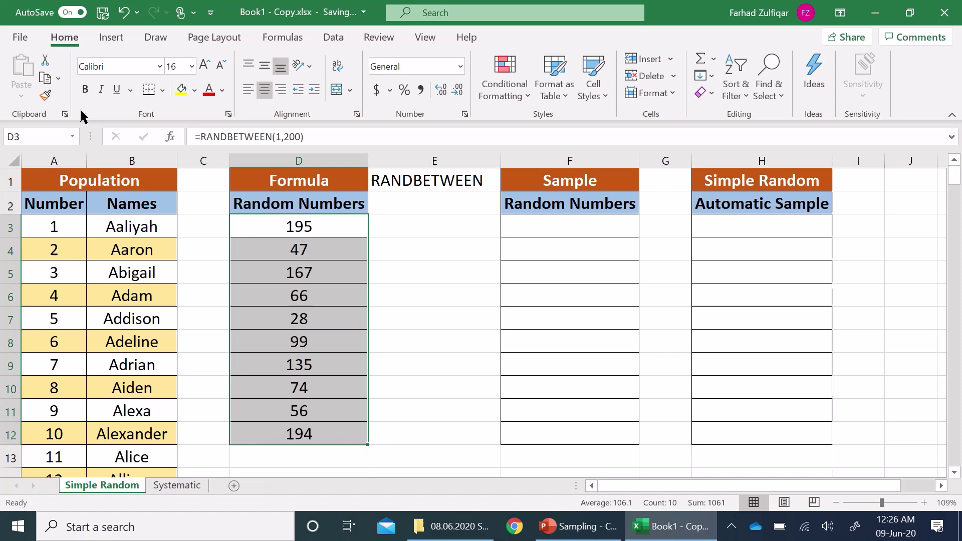
# Copy the ten random numbers and paste them as values into F3:F12
pyautogui.click(45, 77)
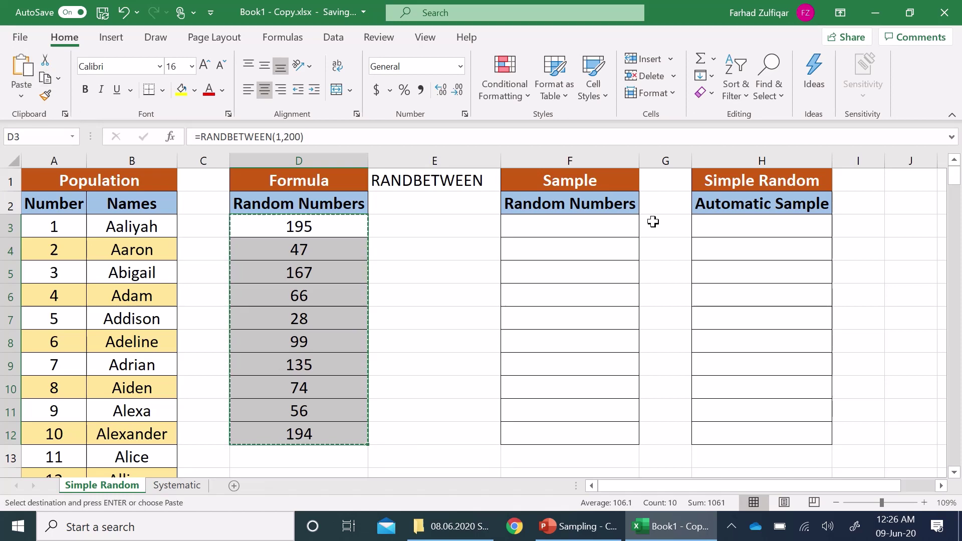
pyautogui.click(598, 224)
pyautogui.click(21, 94)
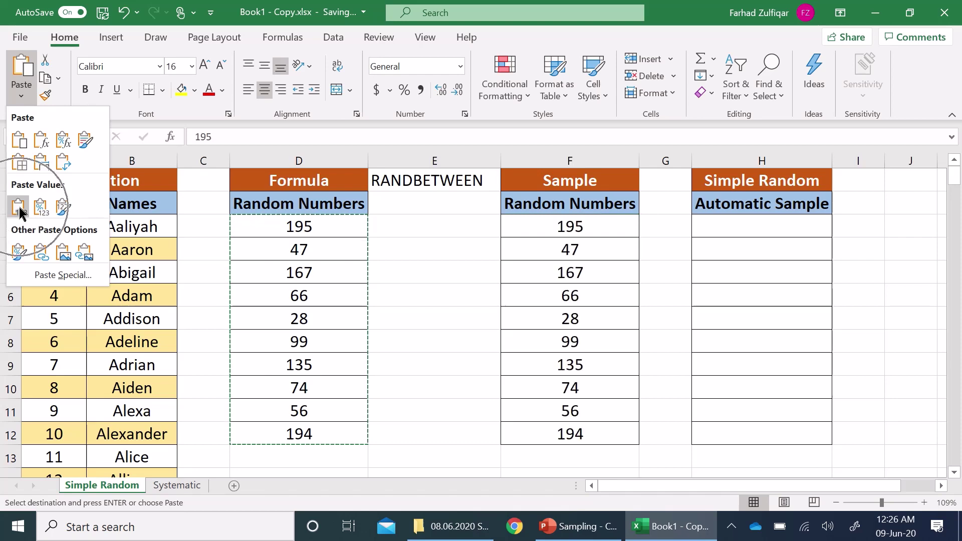
pyautogui.click(19, 207)
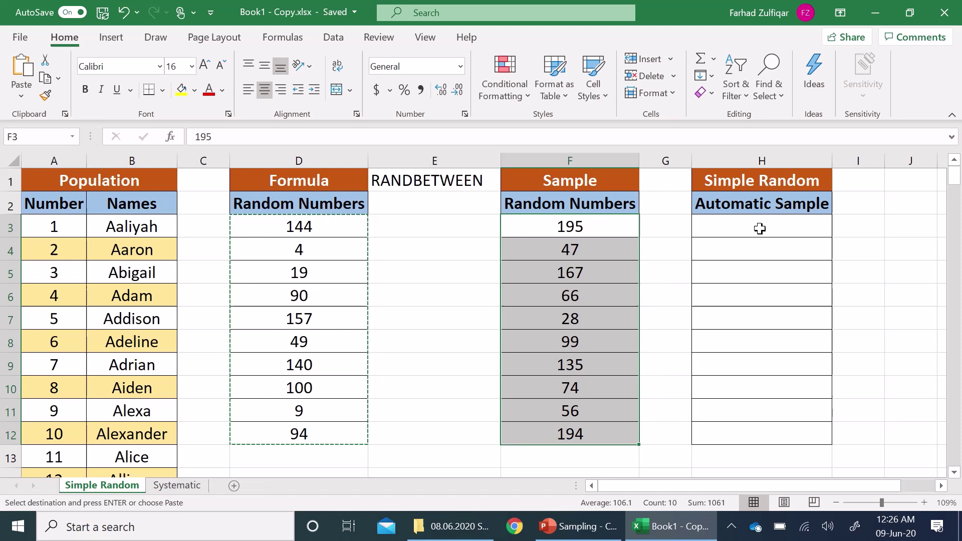
pyautogui.click(760, 228)
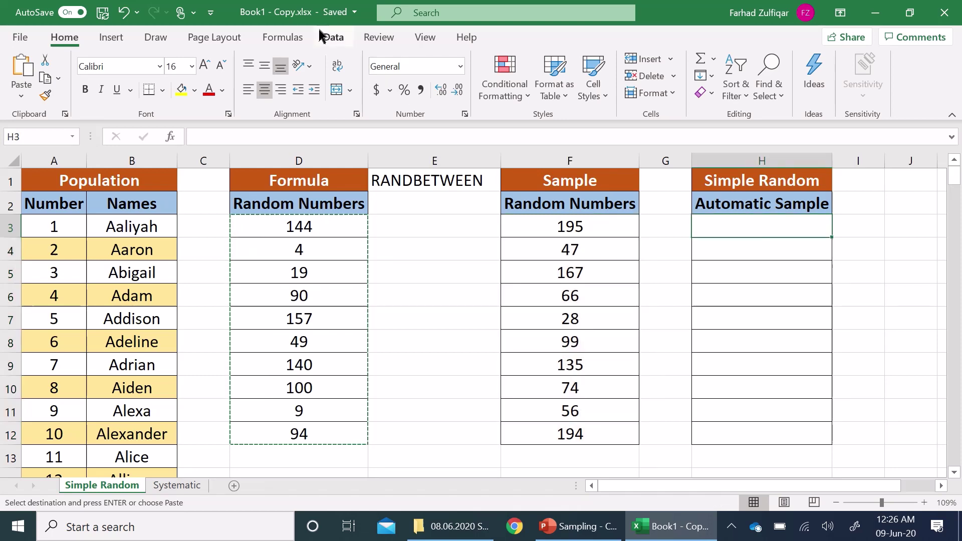
# Launch the Sampling tool from the Data Analysis list
pyautogui.click(340, 45)
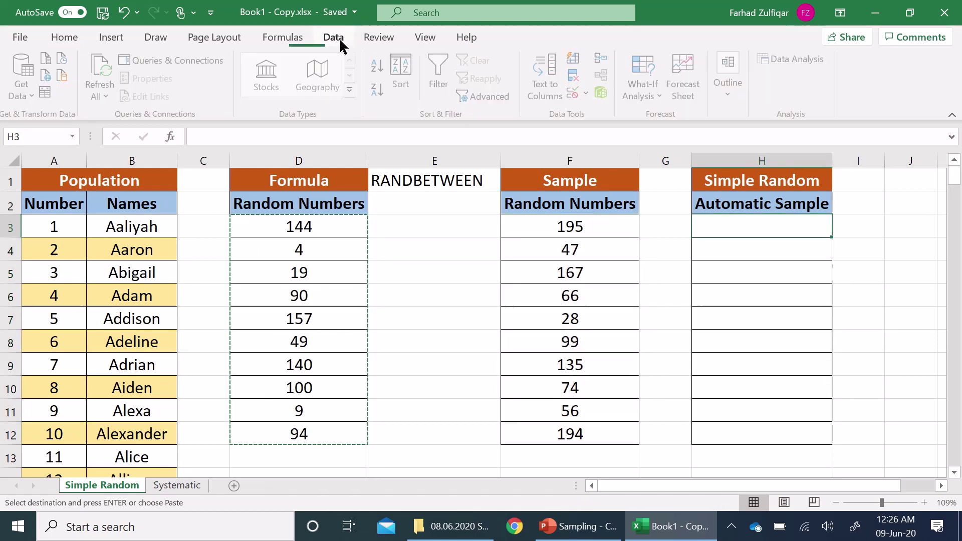
pyautogui.click(789, 65)
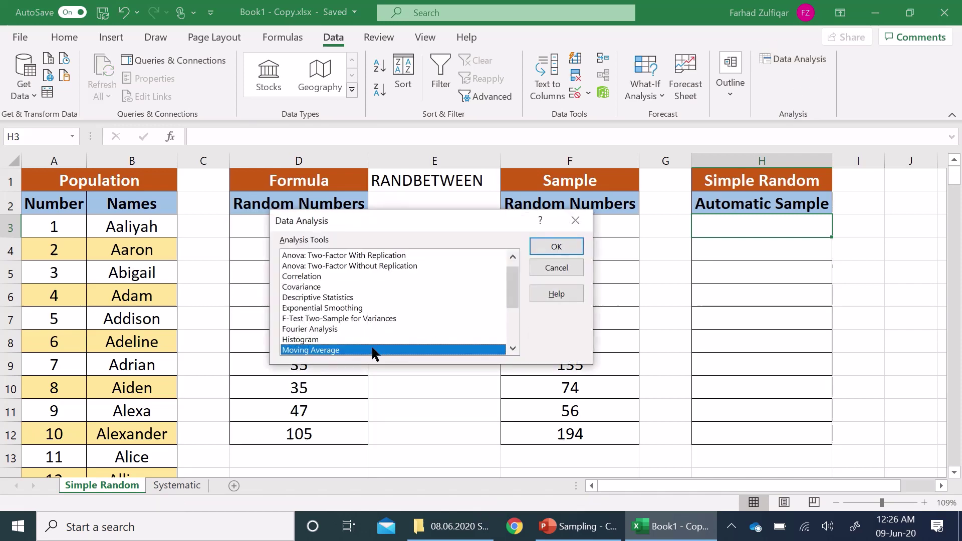
pyautogui.click(347, 331)
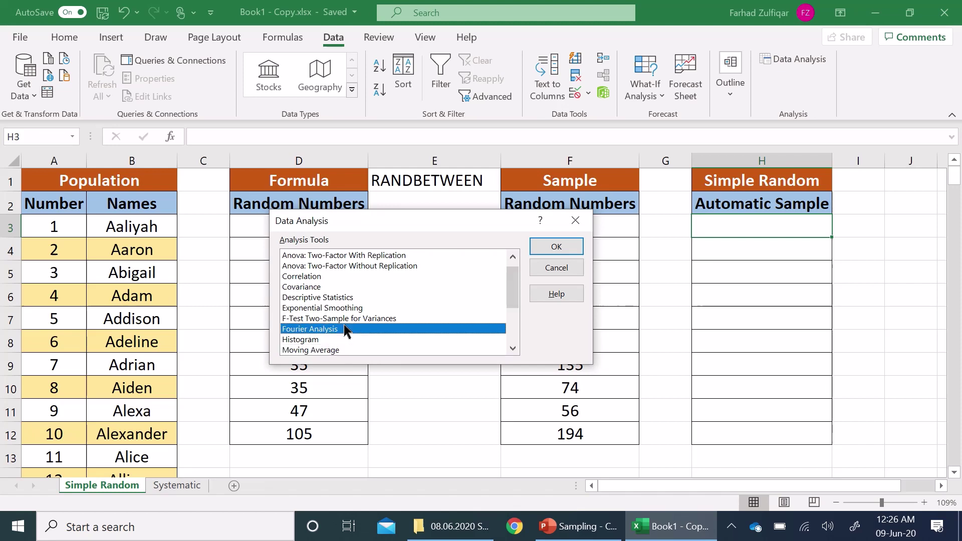
pyautogui.press('s')
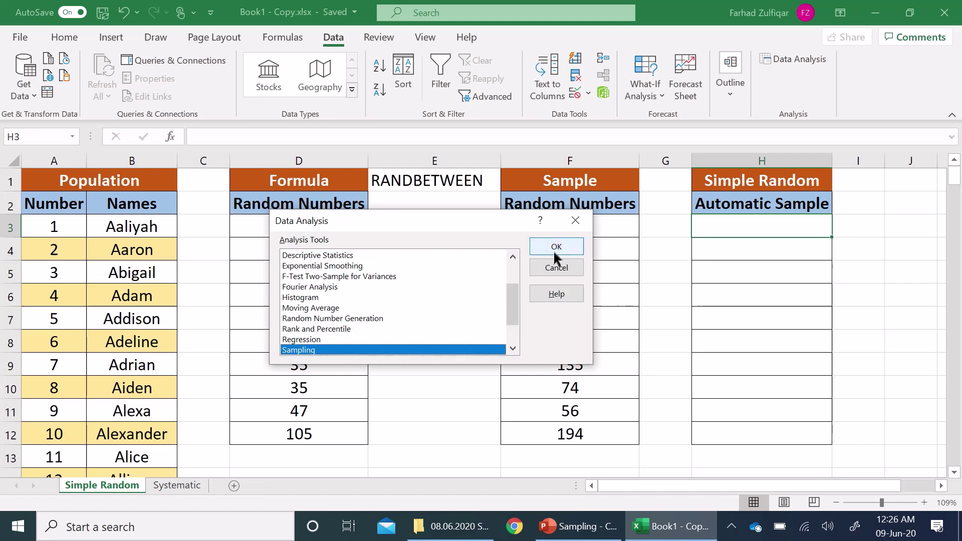
pyautogui.click(556, 252)
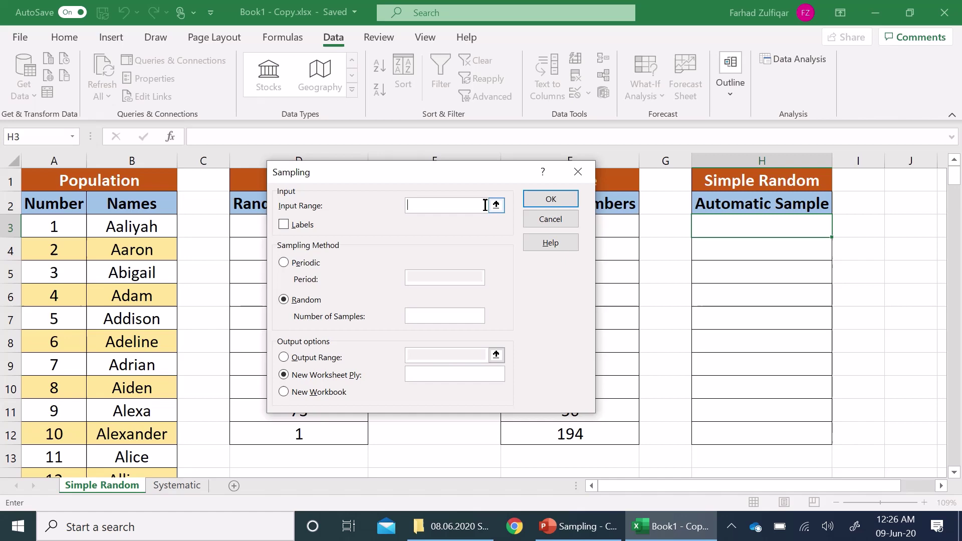
# Set the Sampling input range to $A$2:$A$202 with Labels ticked
pyautogui.click(497, 207)
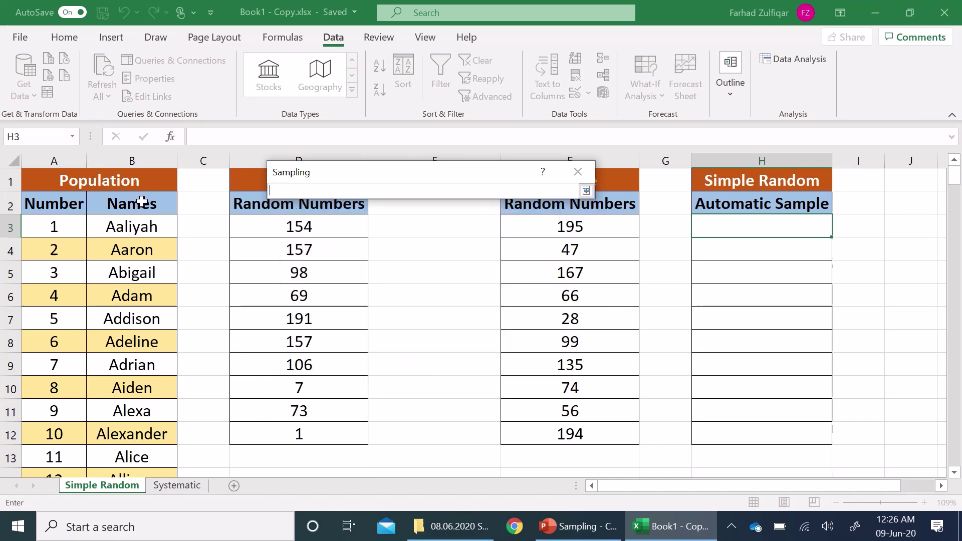
pyautogui.click(61, 200)
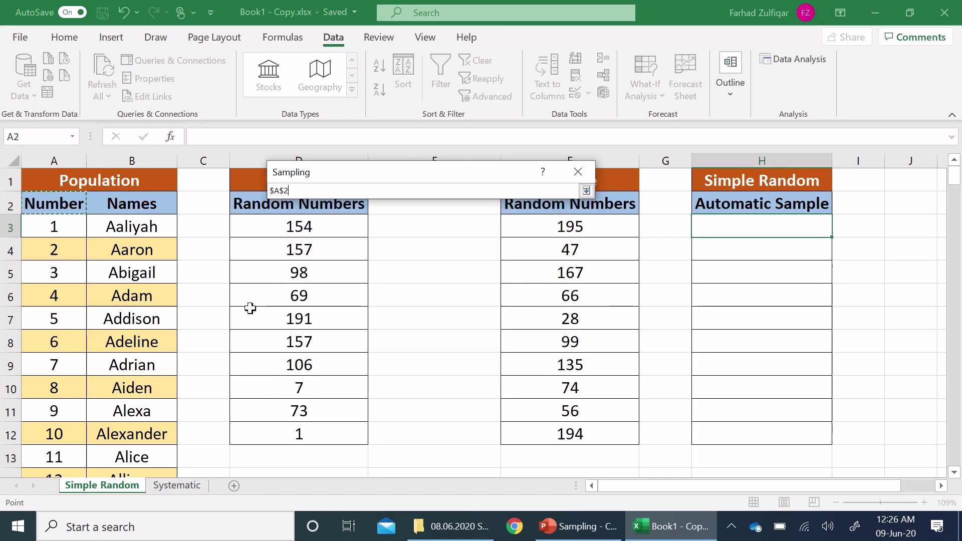
pyautogui.hotkey('shift', 'Down')
pyautogui.hotkey('ctrl', 'shift', 'Down')
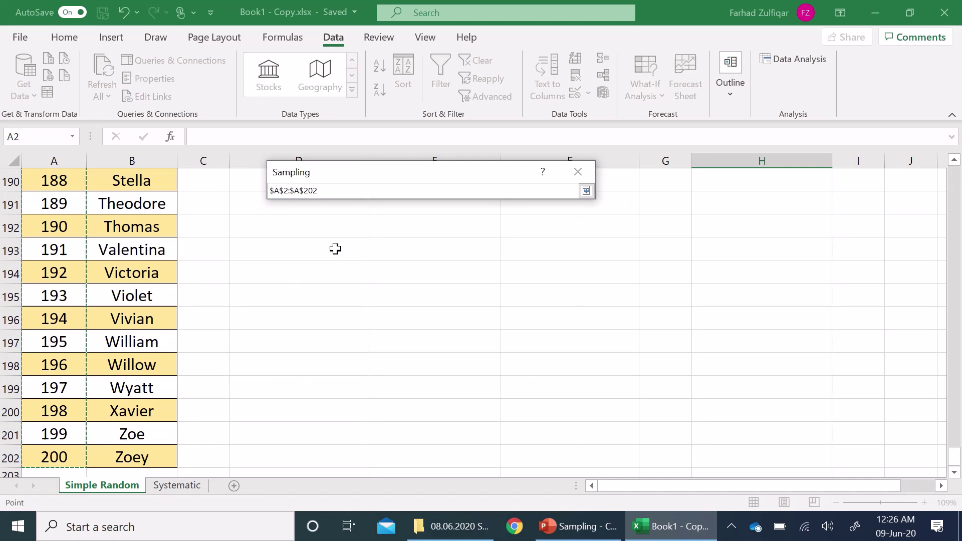
pyautogui.click(586, 191)
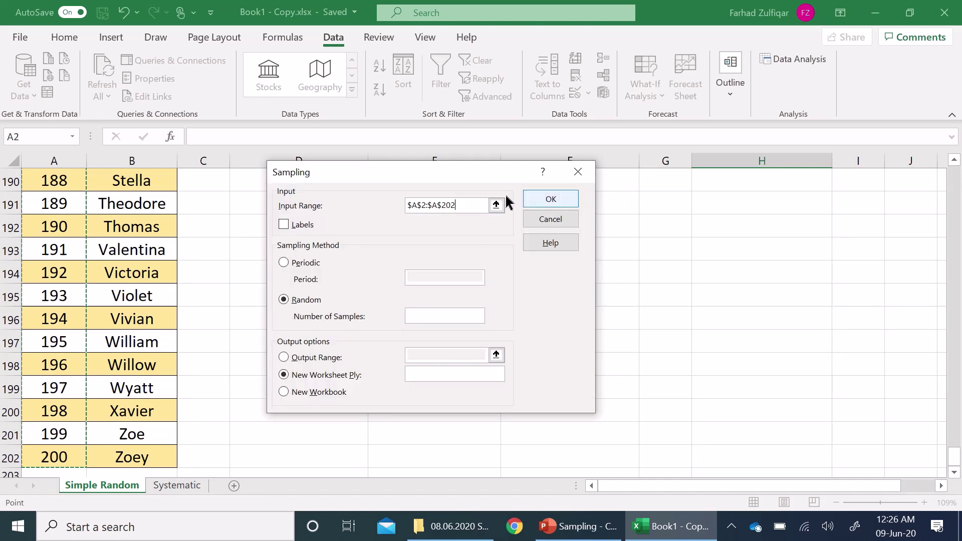
pyautogui.click(285, 226)
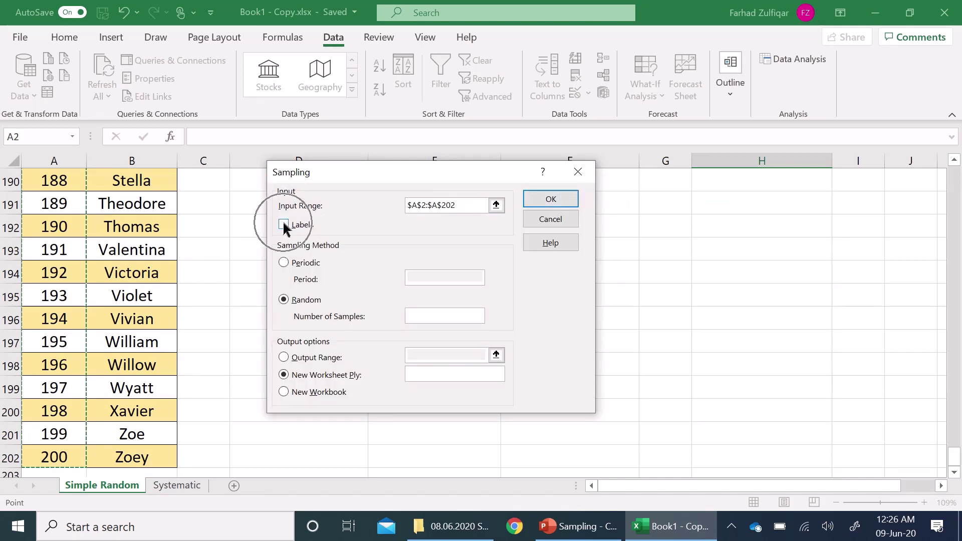
# Choose Random sampling of 10 with output starting at $H$3, and run it
pyautogui.click(284, 300)
pyautogui.click(441, 315)
pyautogui.write('10')
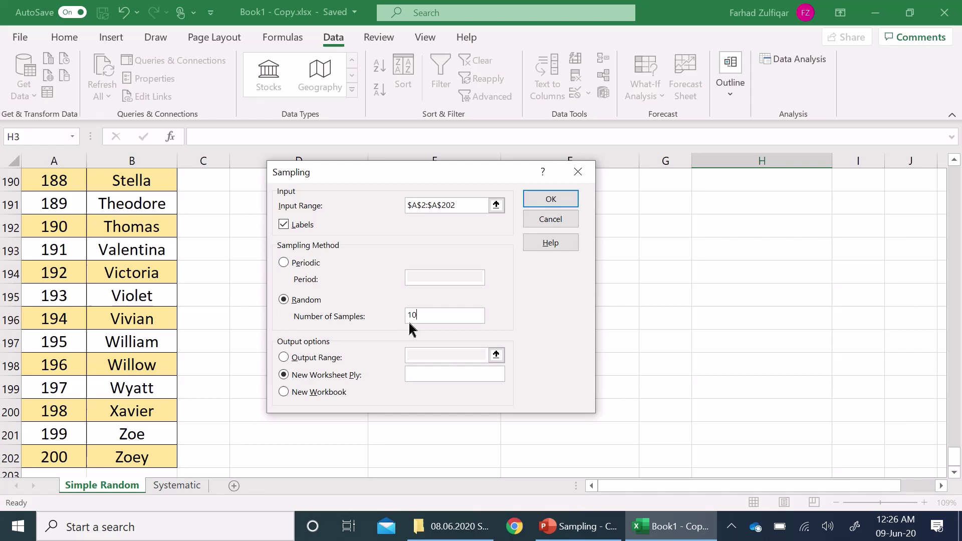
pyautogui.click(284, 358)
pyautogui.click(492, 351)
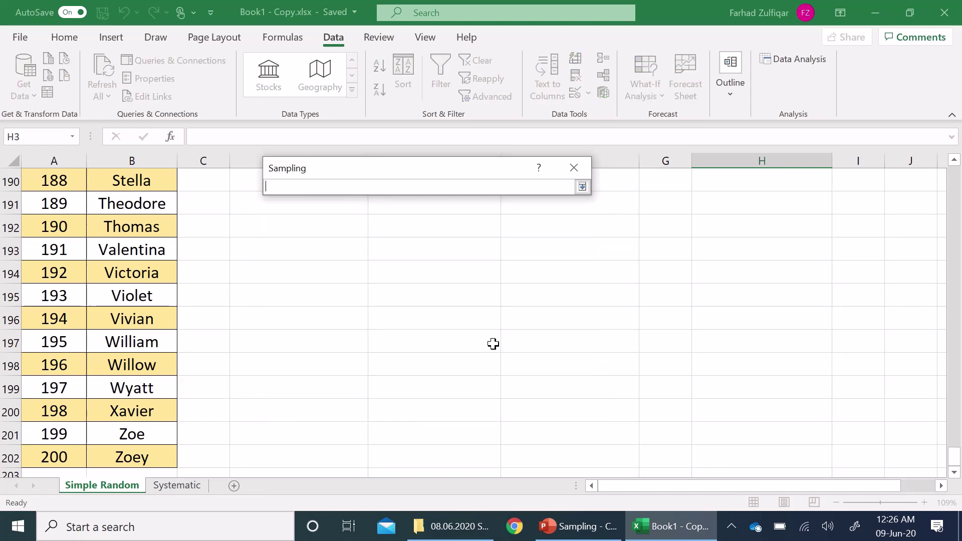
pyautogui.scroll(20, 742, 286)
pyautogui.scroll(11, 742, 287)
pyautogui.scroll(16, 743, 286)
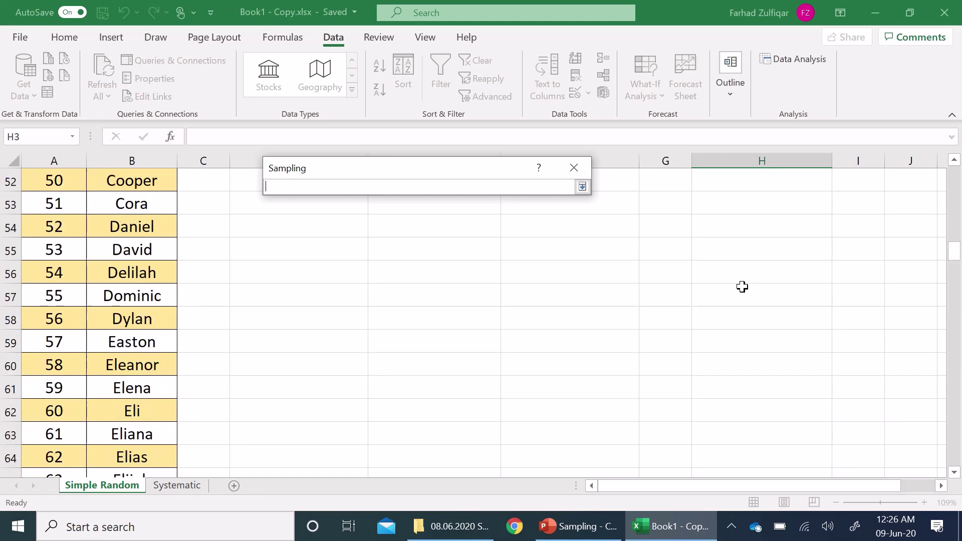
pyautogui.scroll(16, 742, 287)
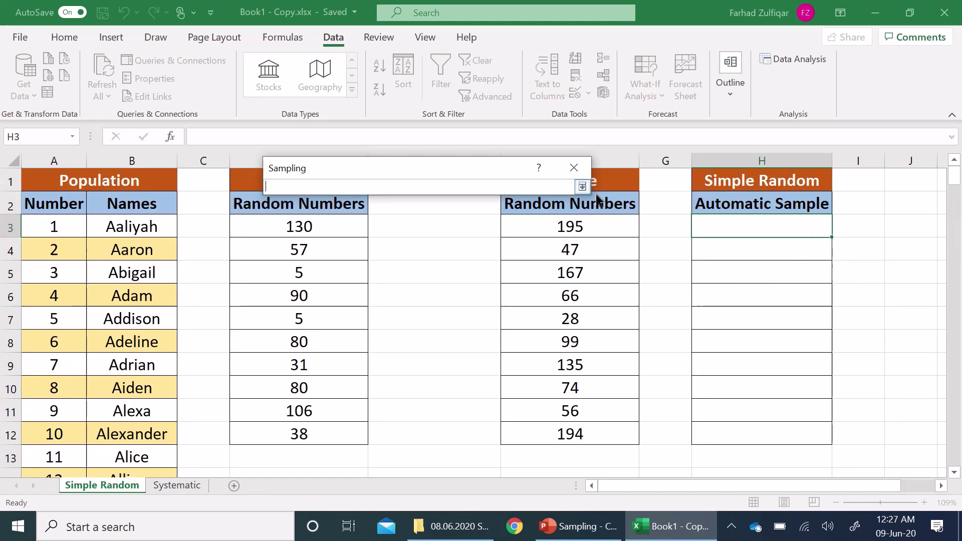
pyautogui.click(723, 223)
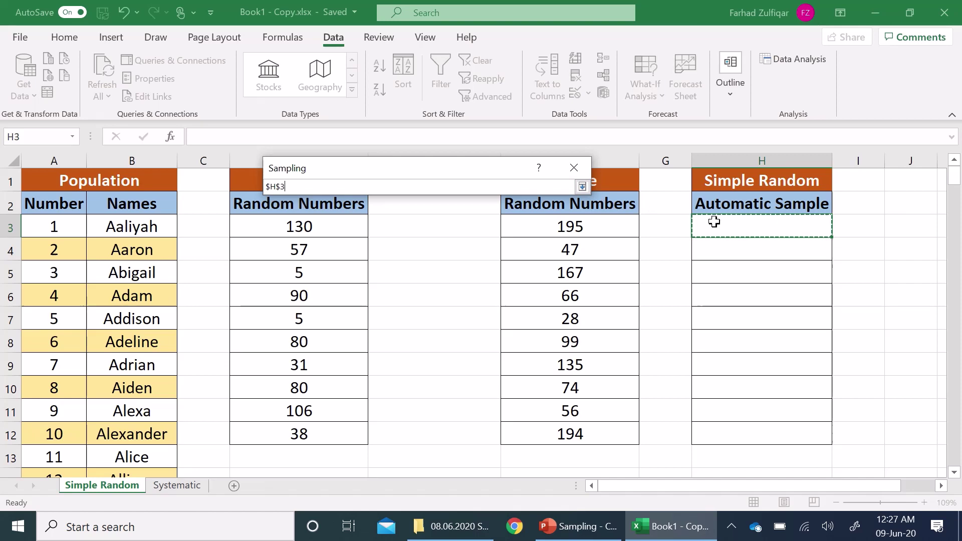
pyautogui.click(582, 186)
pyautogui.click(547, 197)
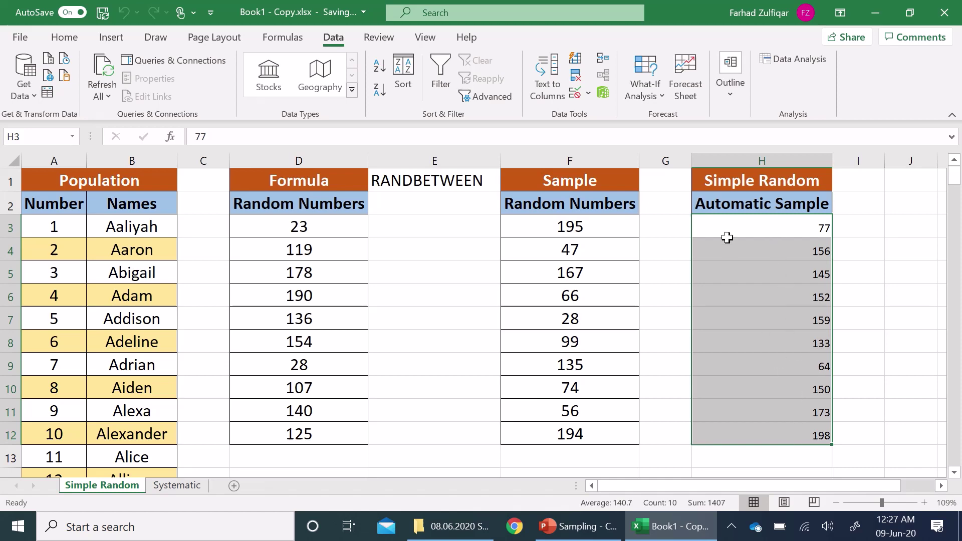
# Go to the Systematic sheet and check the population size of 200 in E2
pyautogui.click(162, 487)
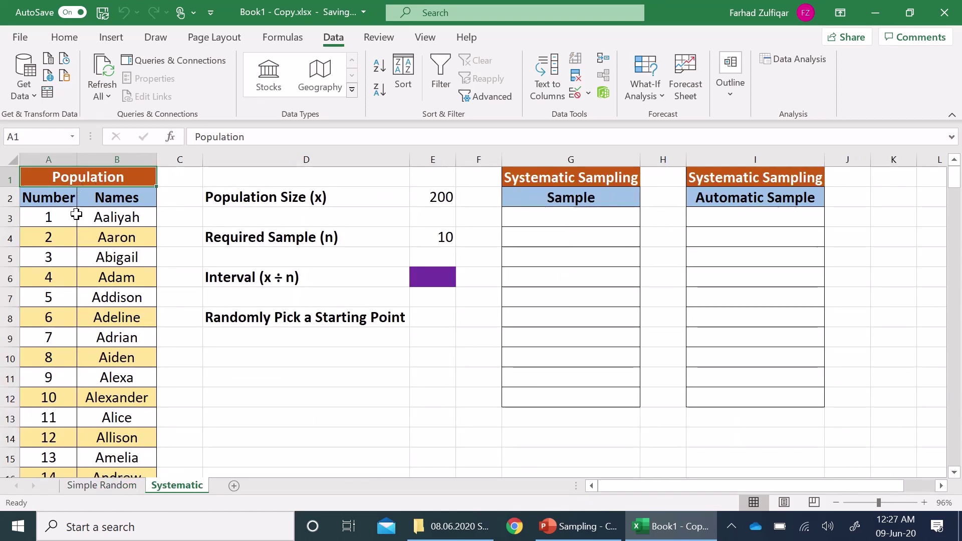
pyautogui.click(425, 198)
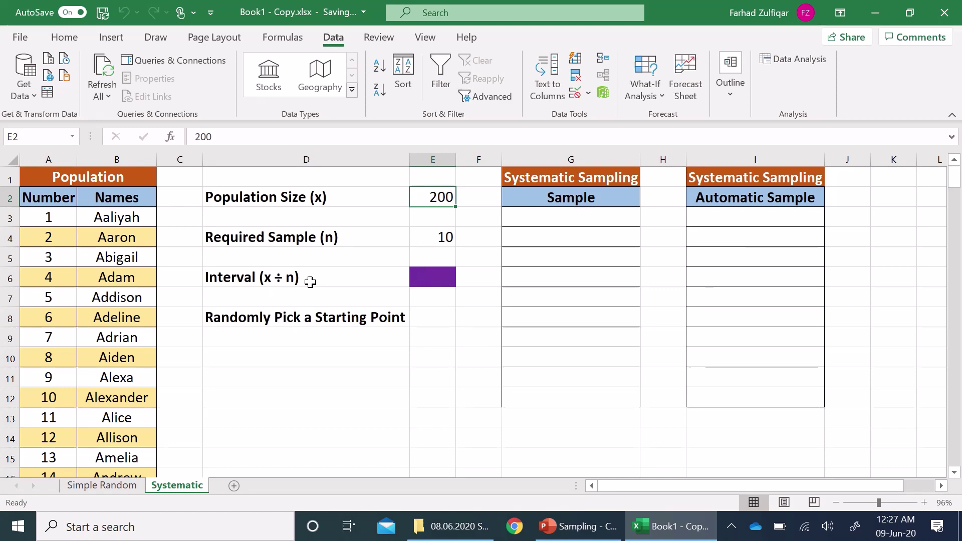
# Enter =E2/E4 in E6 so the sampling interval shows 20
pyautogui.click(439, 274)
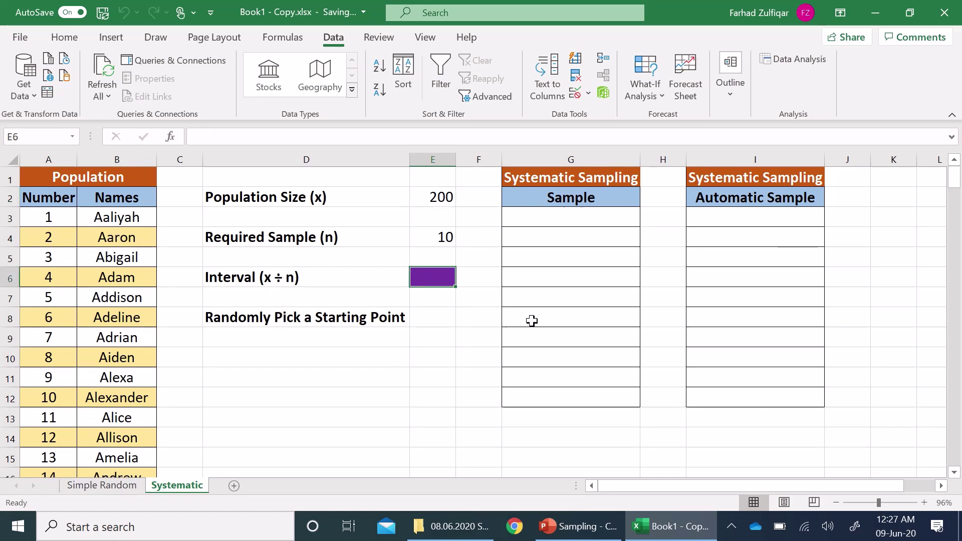
pyautogui.write('=')
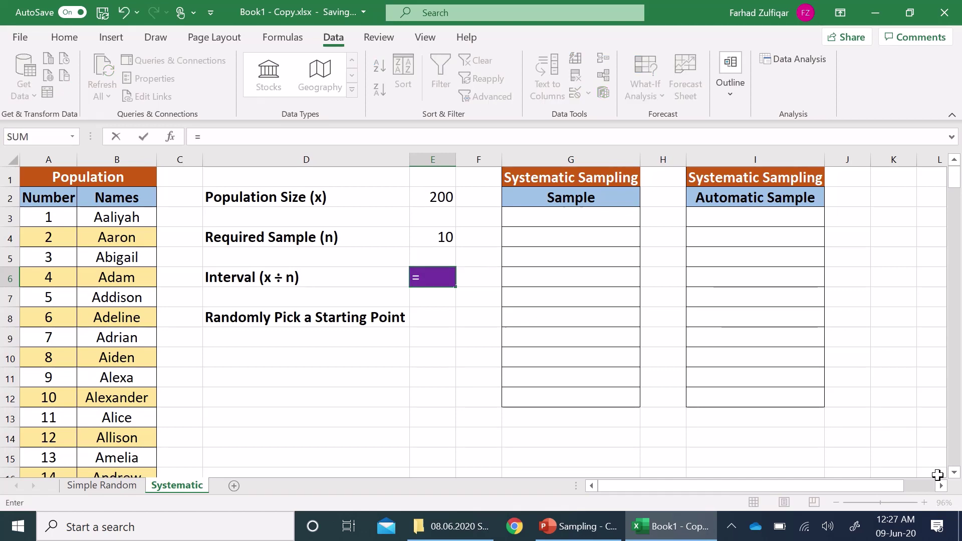
pyautogui.click(438, 200)
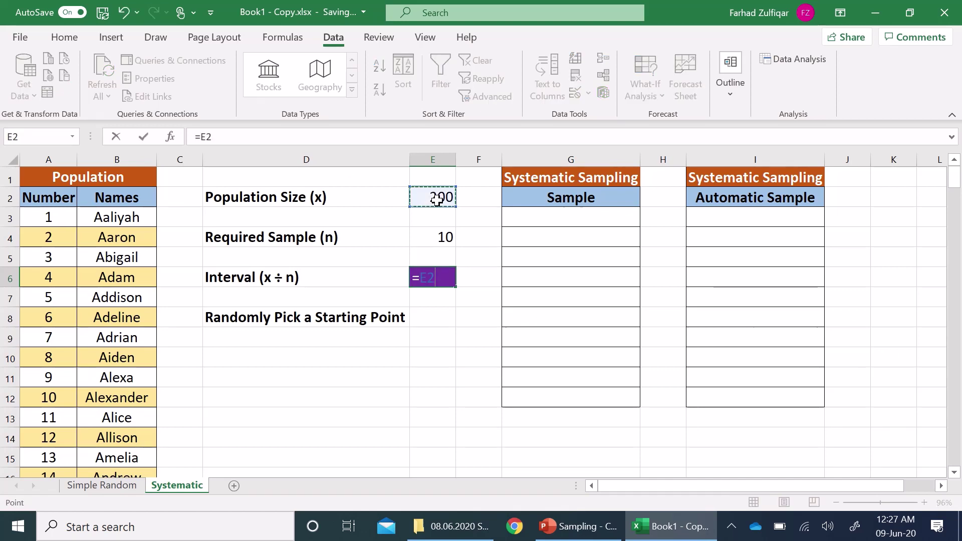
pyautogui.write('/')
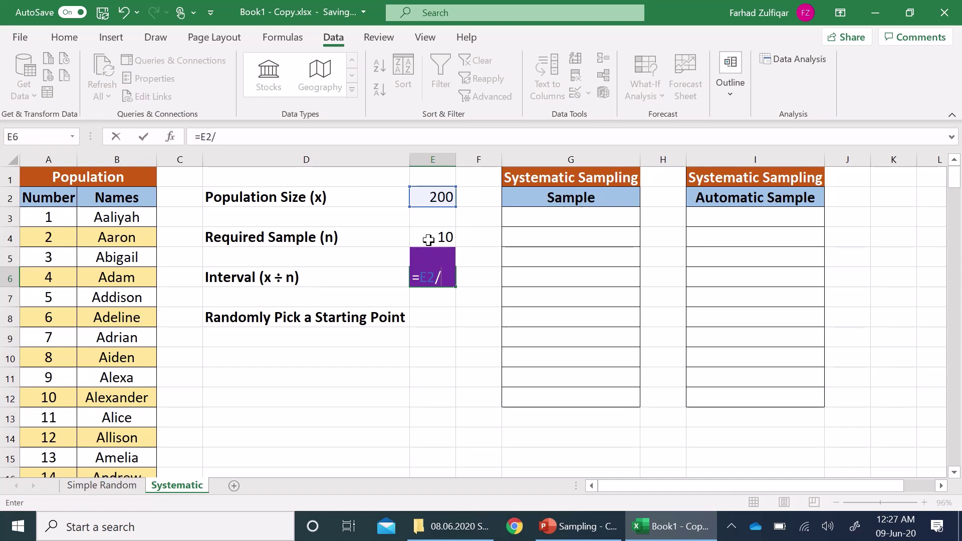
pyautogui.click(428, 239)
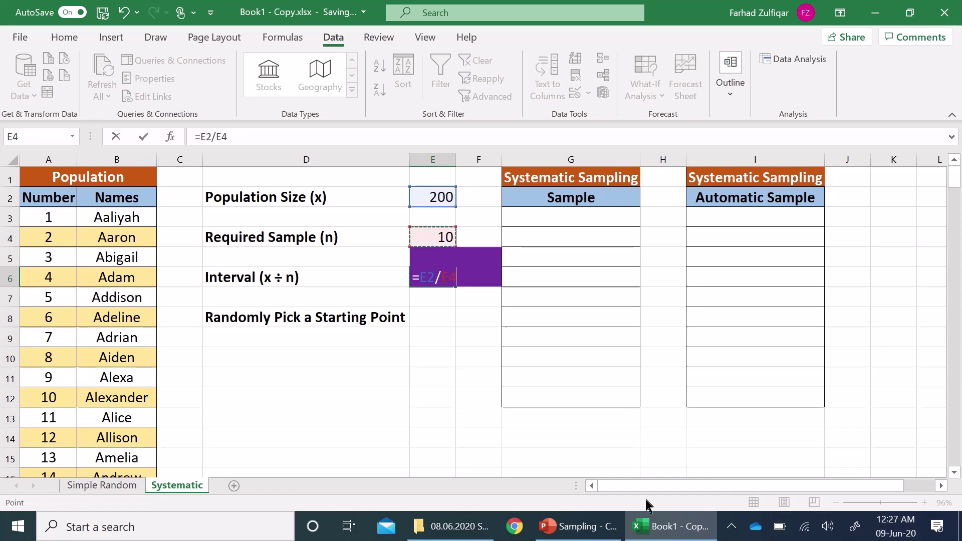
pyautogui.press('Return')
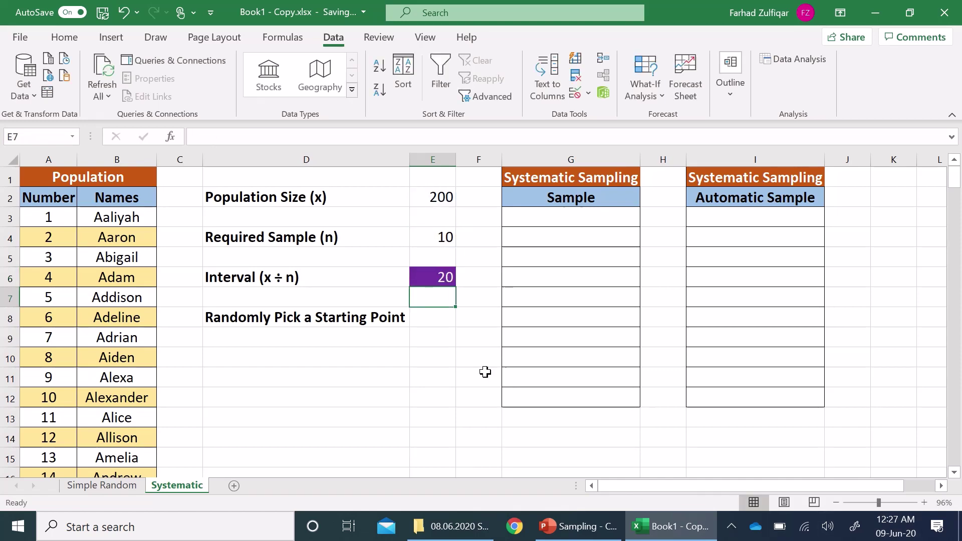
# Enter =RANDBETWEEN(1,200) in E8, then overwrite it with the fixed value 159
pyautogui.click(441, 329)
pyautogui.write('=')
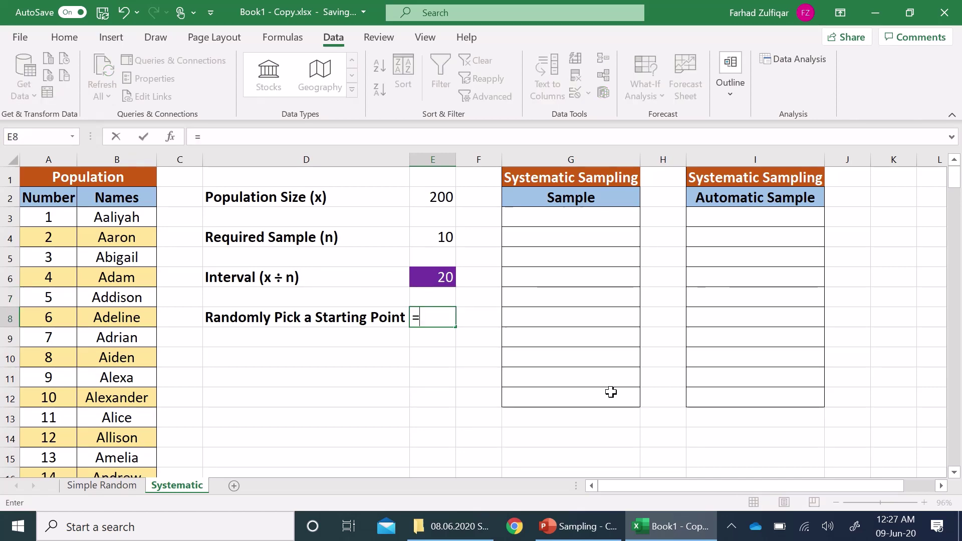
pyautogui.write('rand')
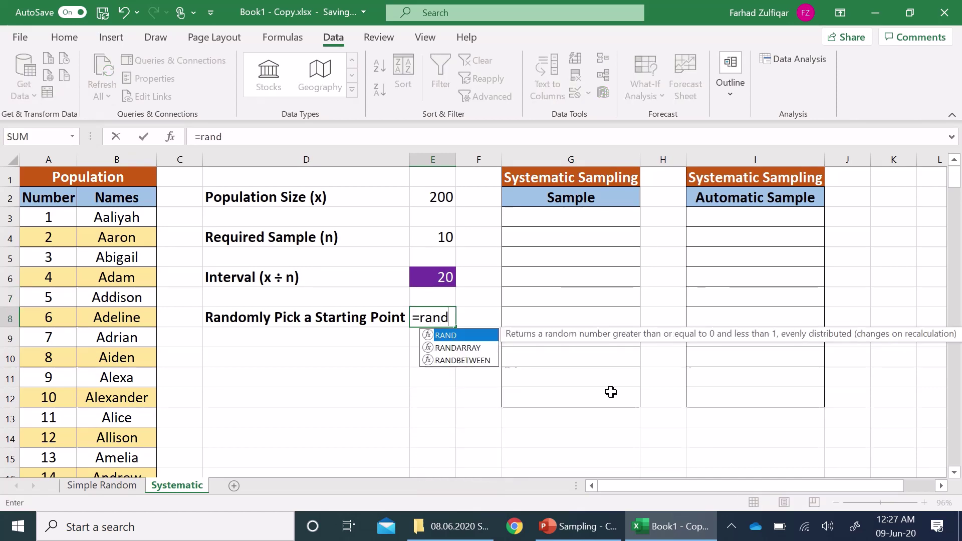
pyautogui.write('be')
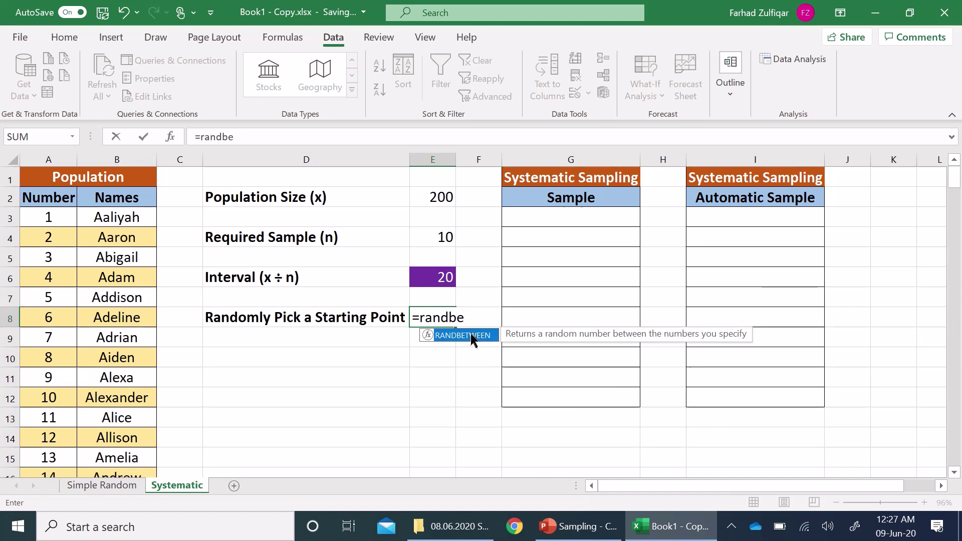
pyautogui.doubleClick(470, 336)
pyautogui.write('1')
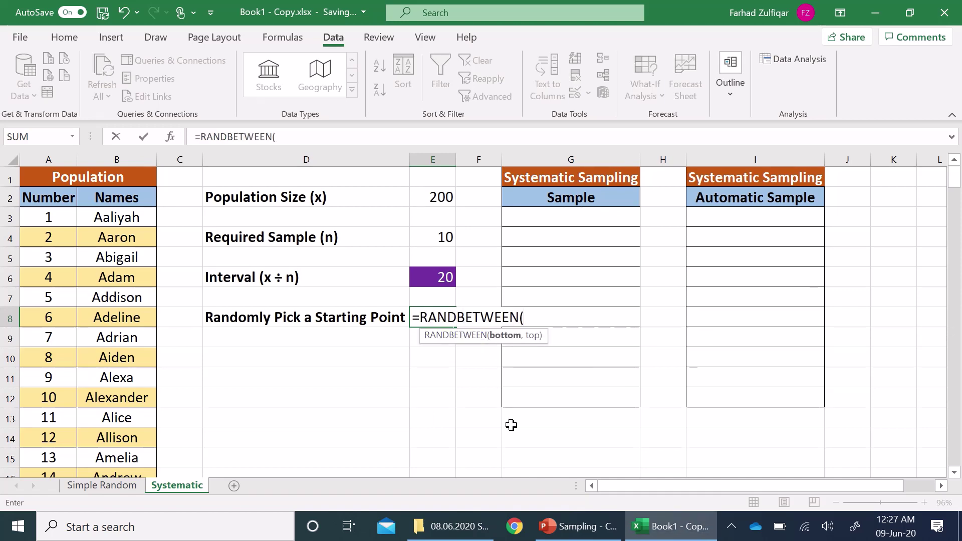
pyautogui.write(',200')
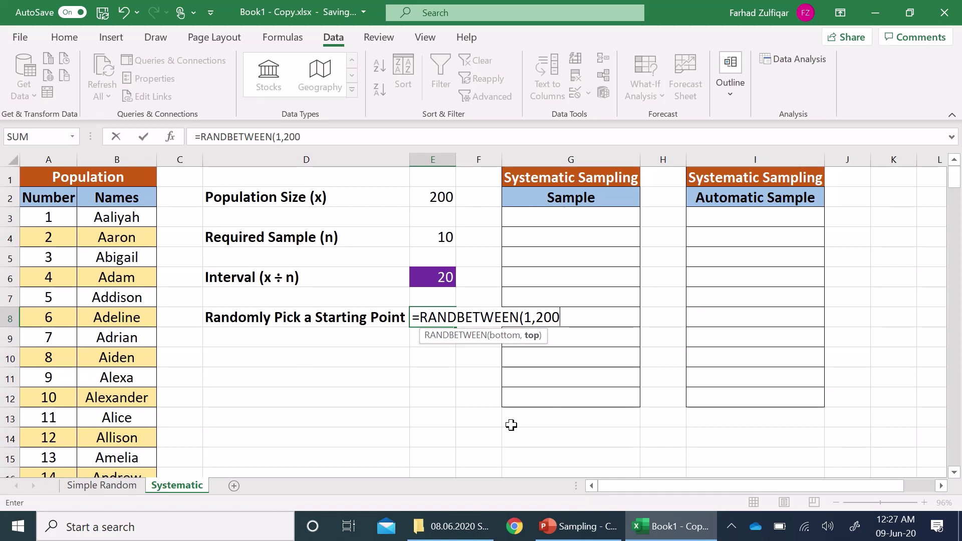
pyautogui.write(')')
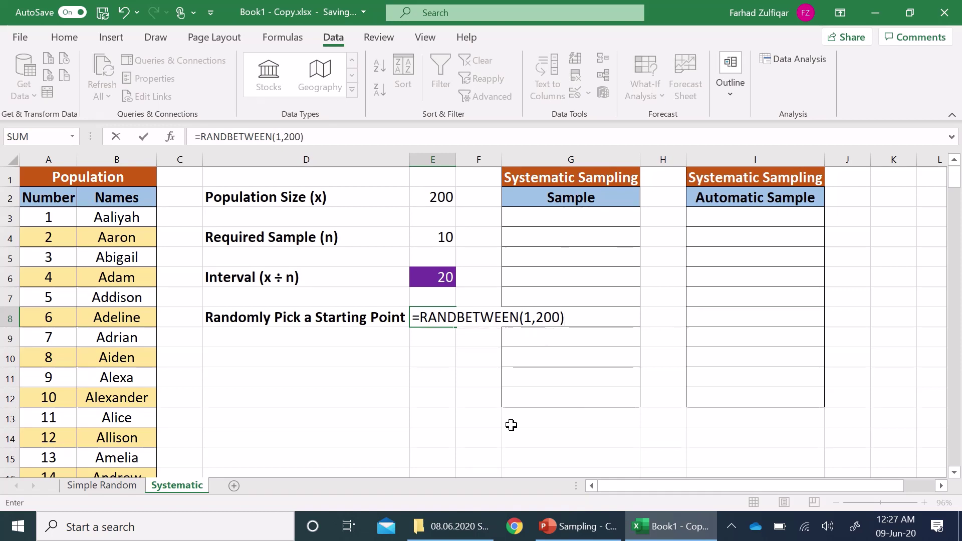
pyautogui.press('Return')
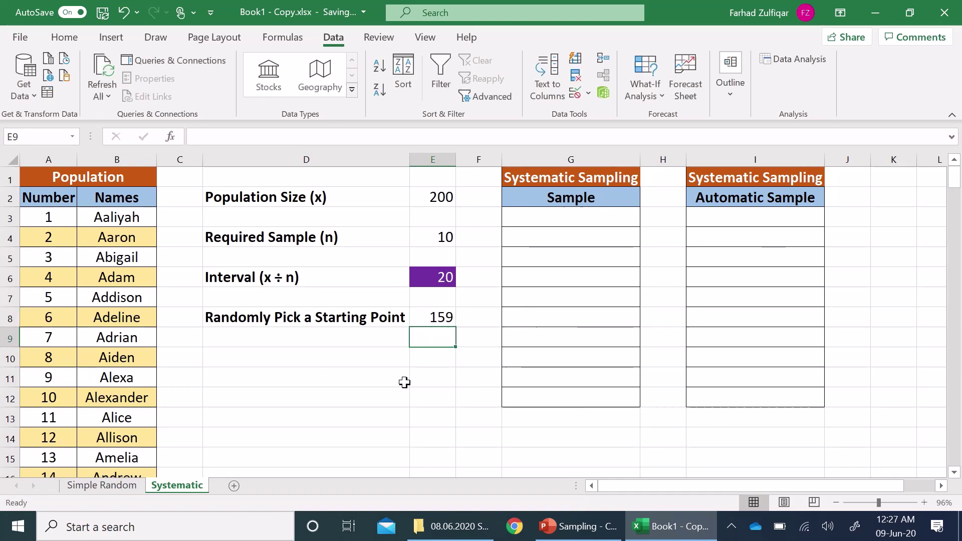
pyautogui.click(431, 320)
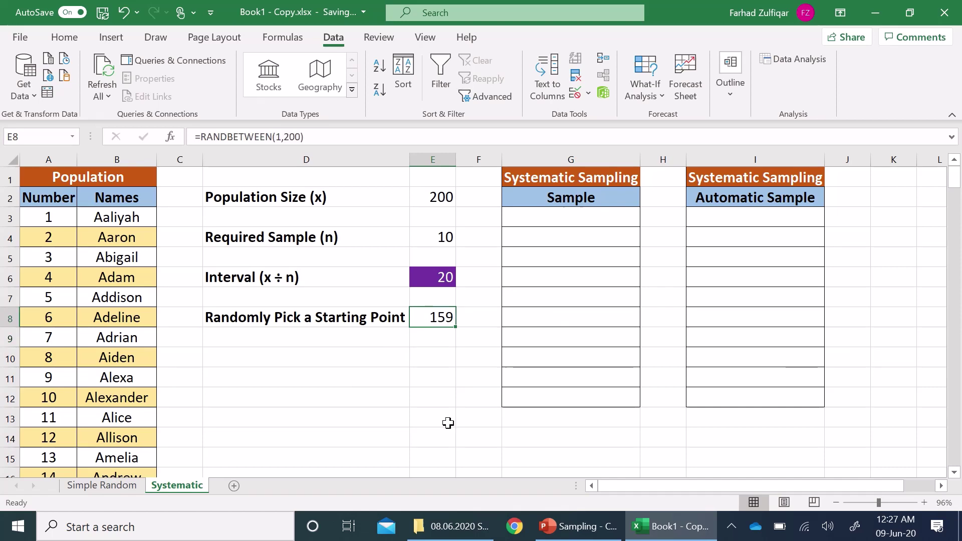
pyautogui.write('159')
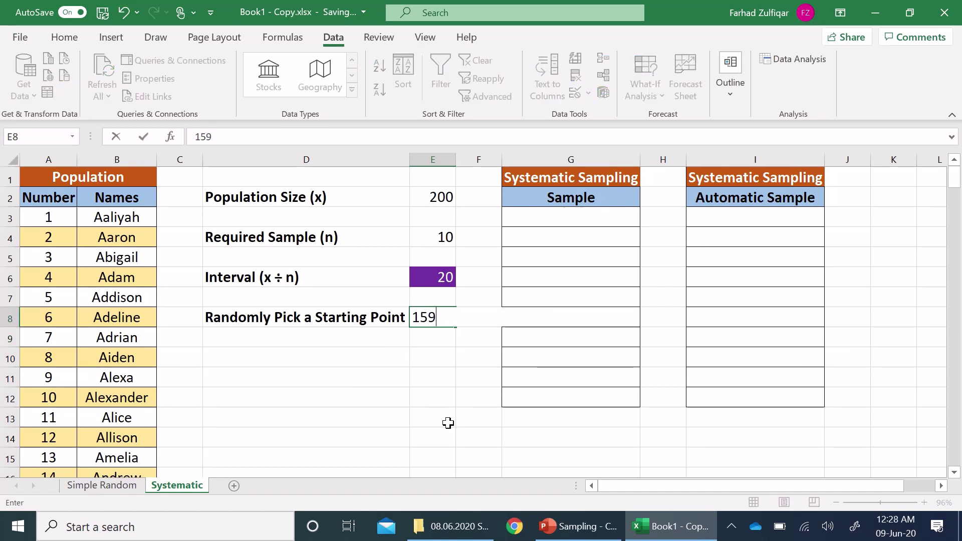
pyautogui.press('Return')
# Enter 159 in G3 and the formula =G3+20 in G4
pyautogui.click(591, 214)
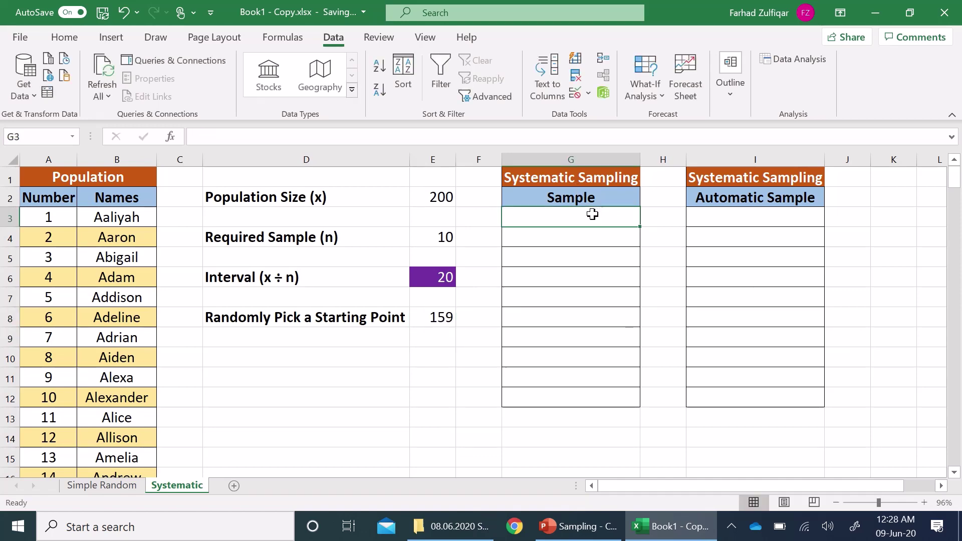
pyautogui.write('15')
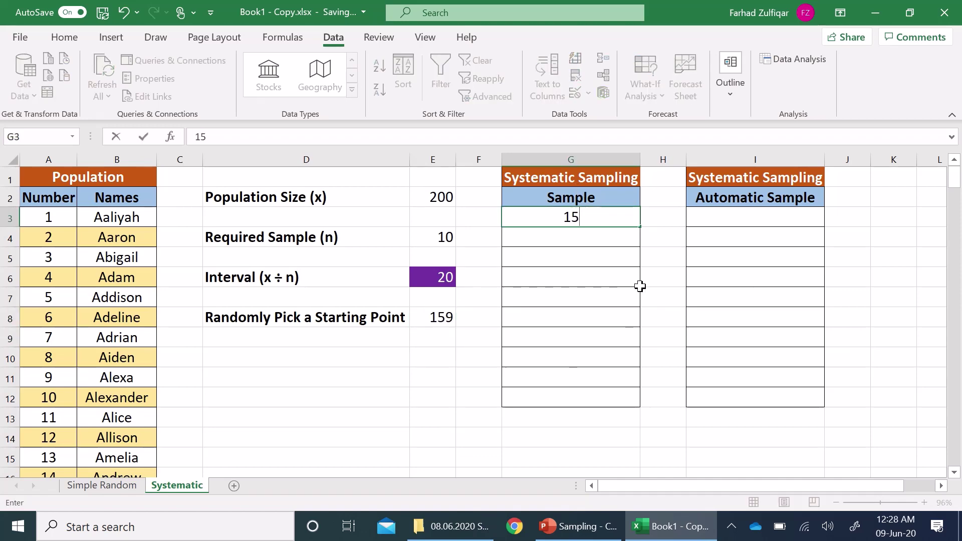
pyautogui.write('9')
pyautogui.press('Return')
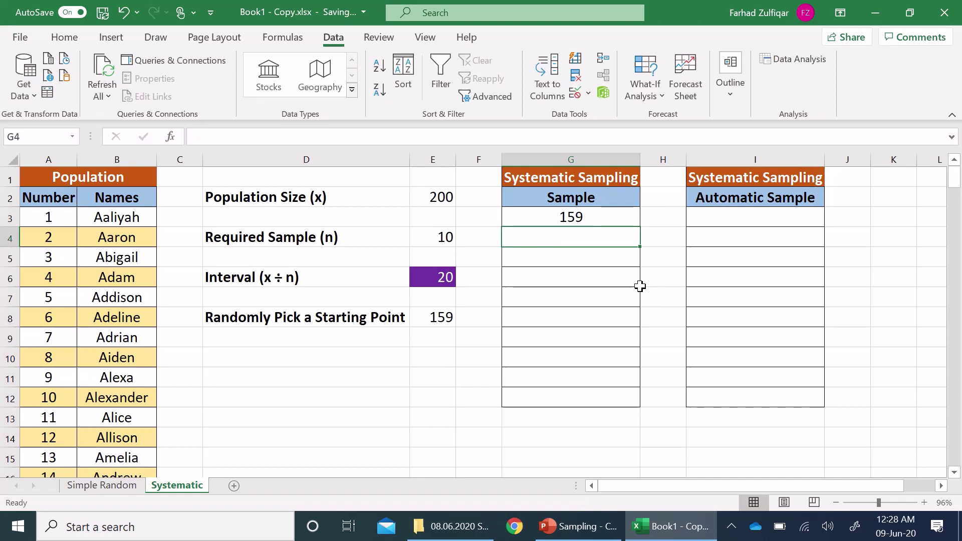
pyautogui.write('=')
pyautogui.click(604, 216)
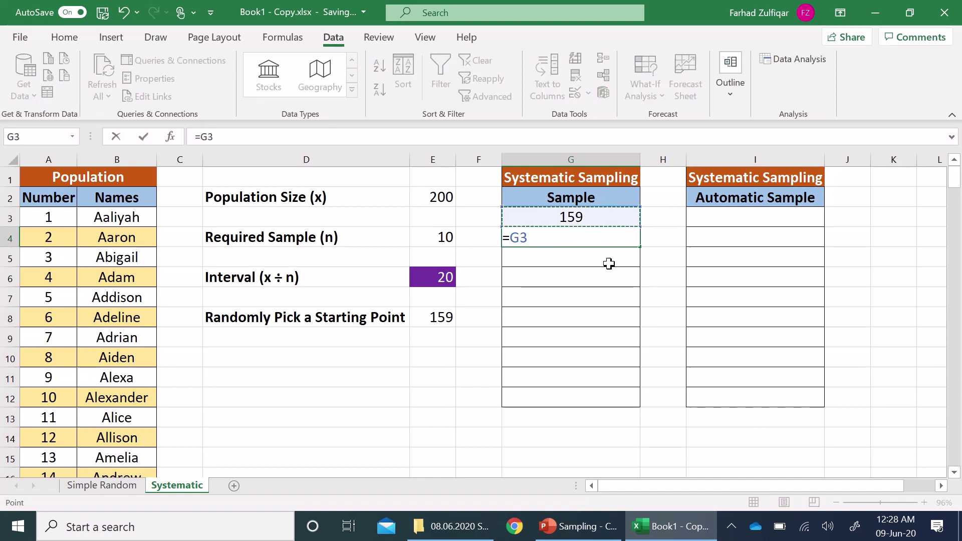
pyautogui.write('+')
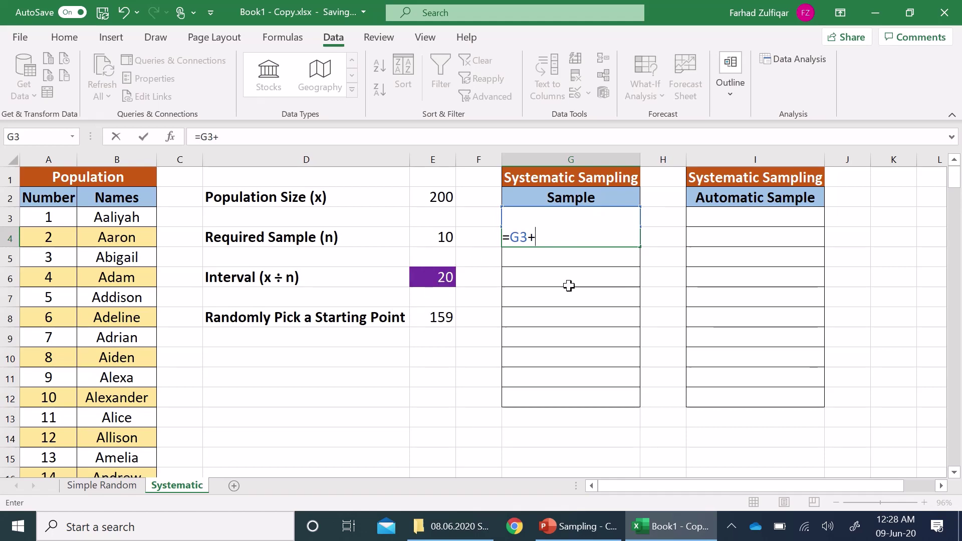
pyautogui.write('20')
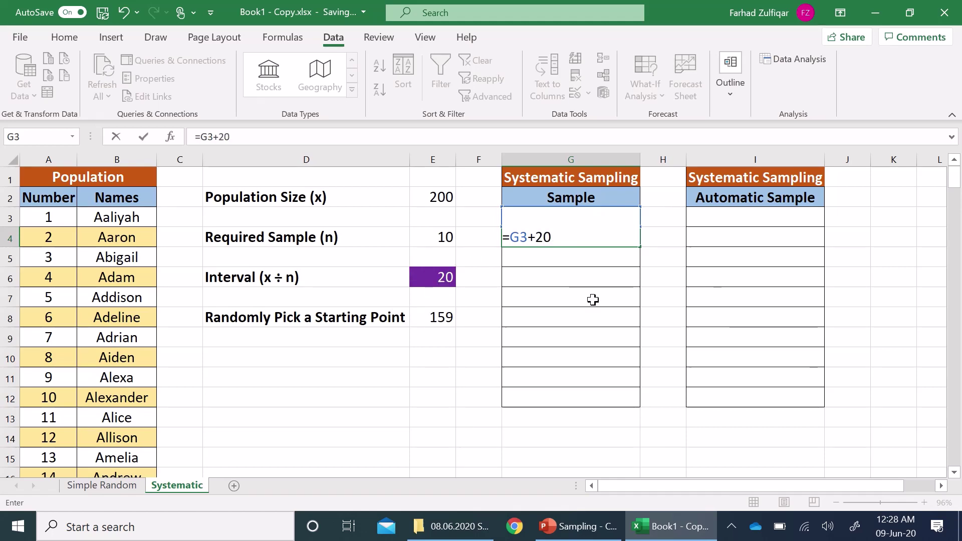
pyautogui.press('Return')
# Fill the +20 formula down to G12, reaching 339
pyautogui.click(601, 239)
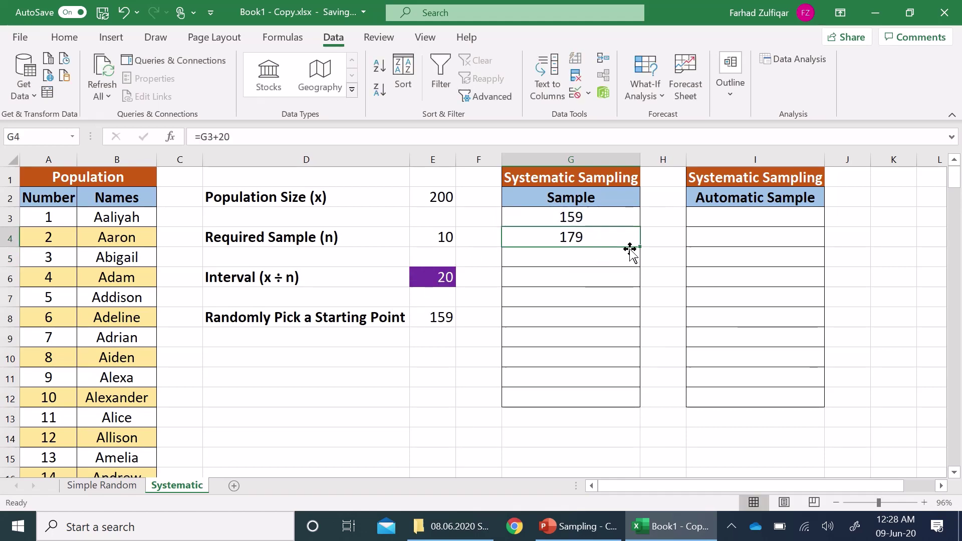
pyautogui.moveTo(641, 249); pyautogui.dragTo(640, 402)
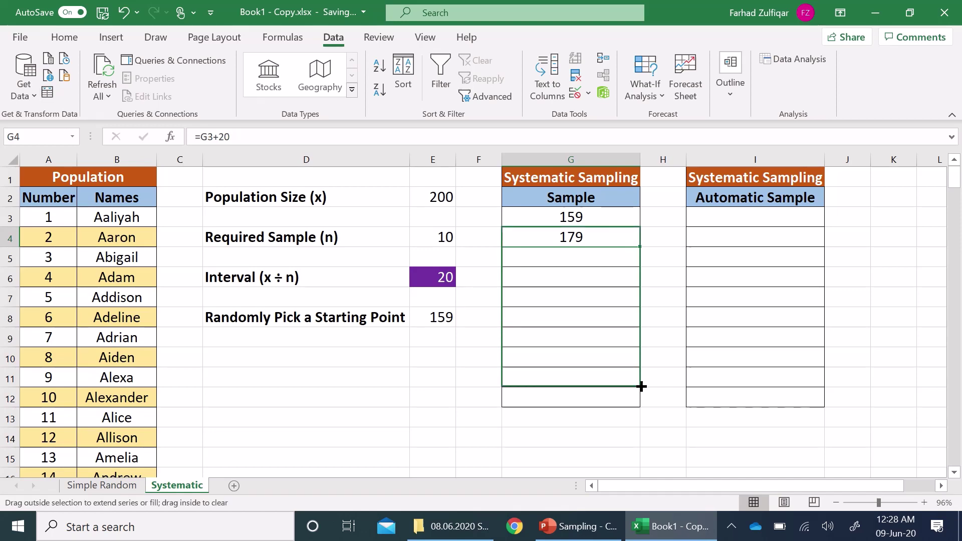
pyautogui.moveTo(641, 402); pyautogui.dragTo(641, 402)
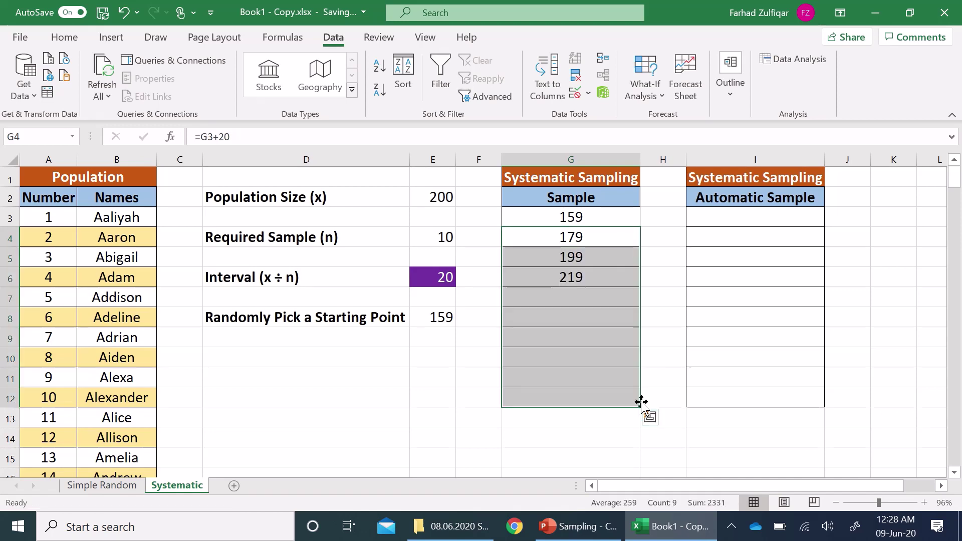
pyautogui.click(553, 280)
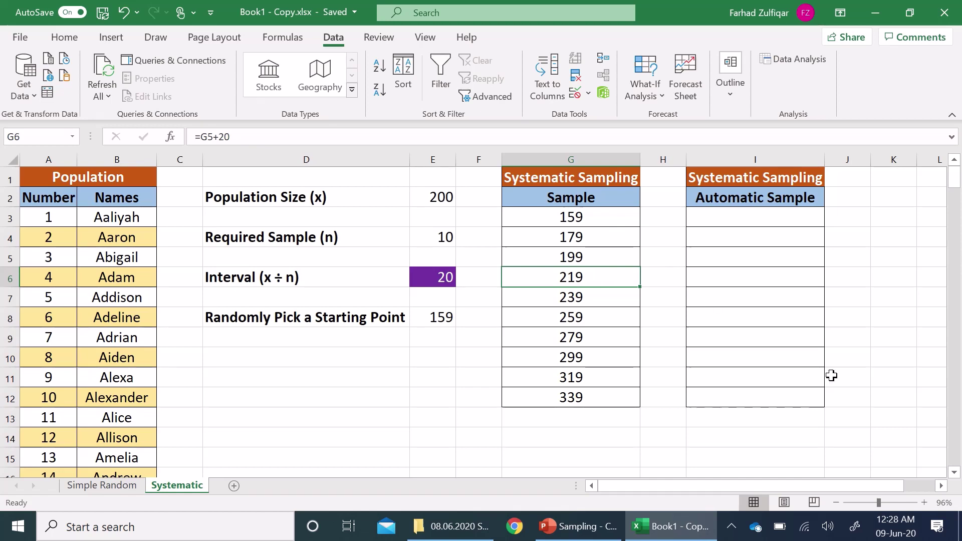
pyautogui.write('19')
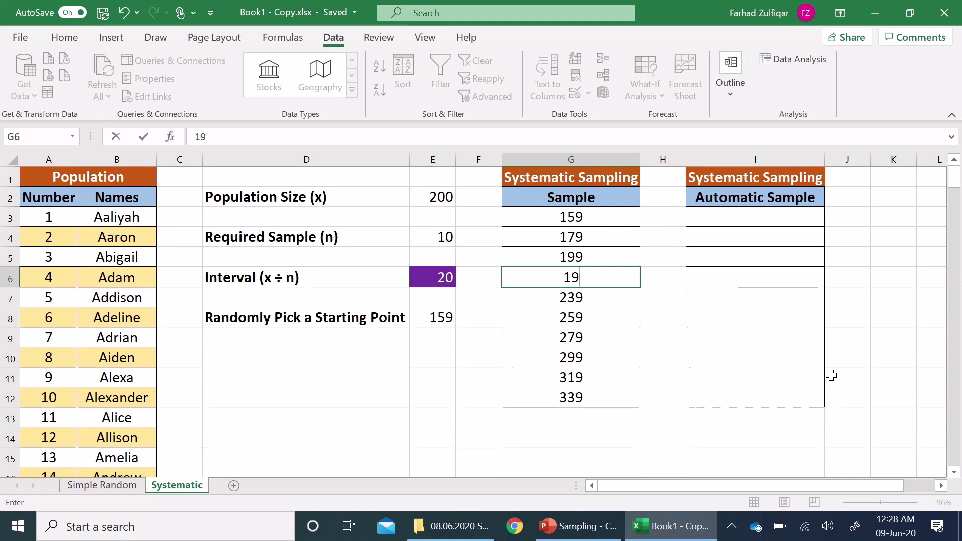
# Put 19 in G6 so later samples wrap to 39 through 139, then review them
pyautogui.press('Return')
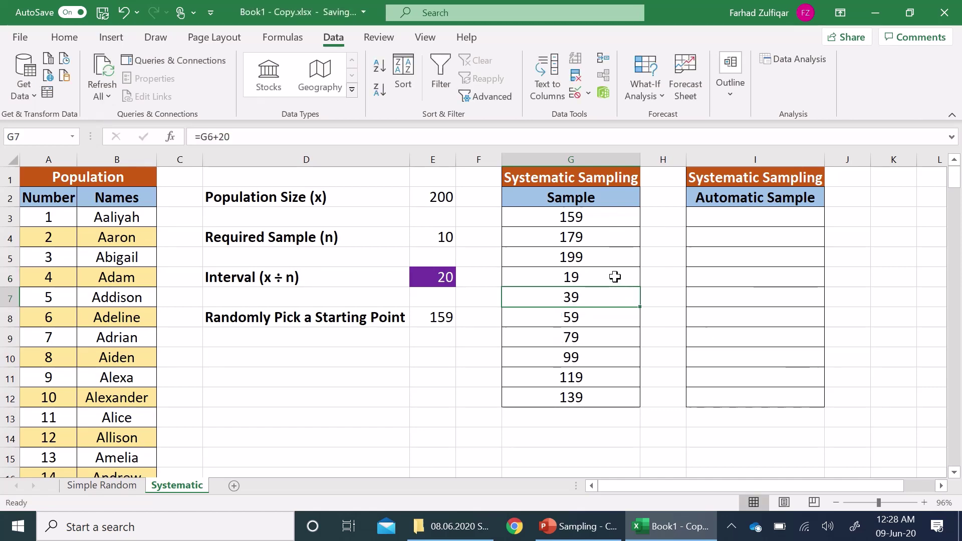
pyautogui.click(615, 277)
pyautogui.click(595, 297)
pyautogui.moveTo(590, 218); pyautogui.dragTo(595, 400)
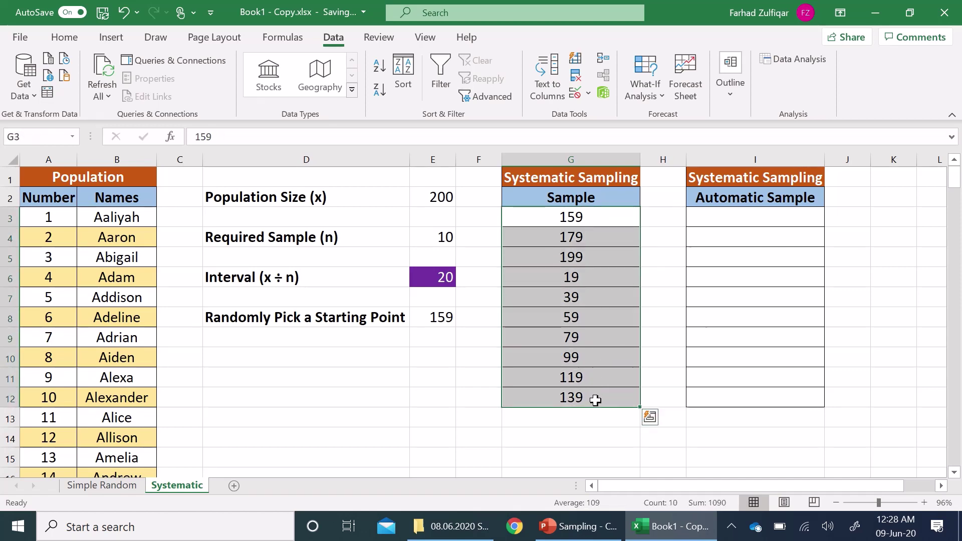
# Open the Sampling tool with the population input range $A$2:$A$202
pyautogui.click(734, 217)
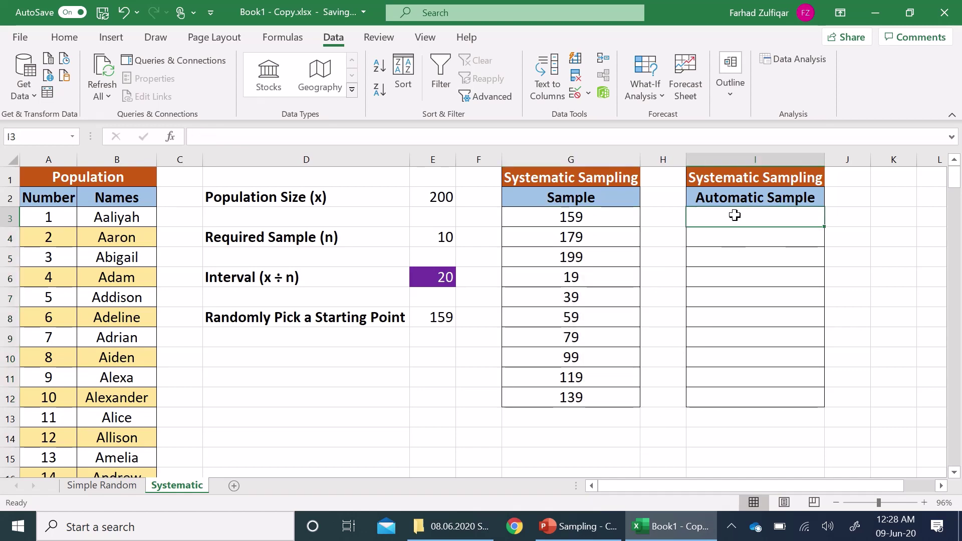
pyautogui.click(799, 61)
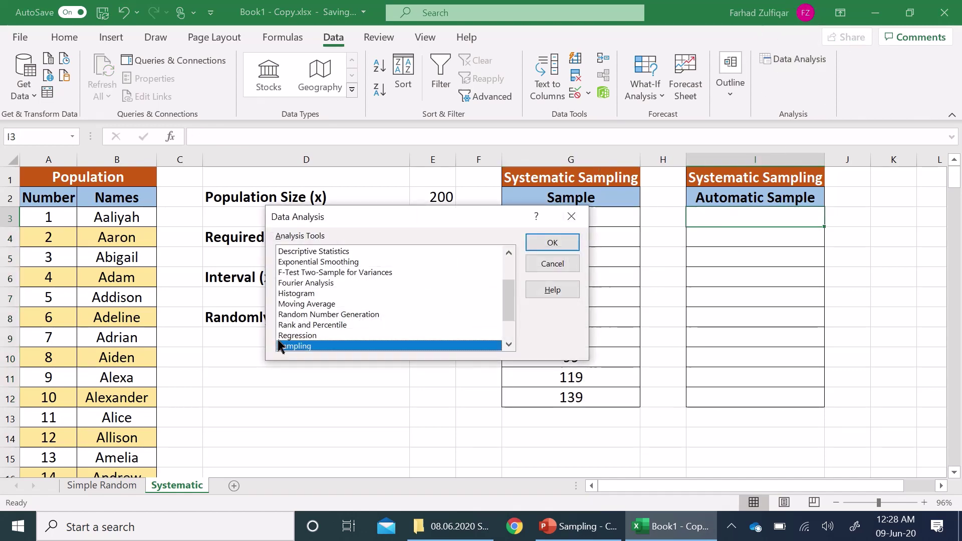
pyautogui.click(564, 245)
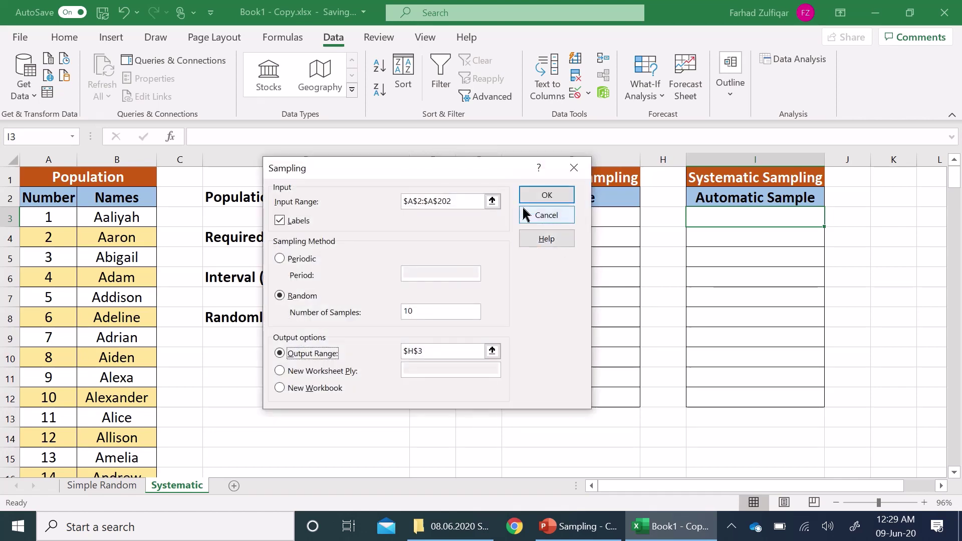
pyautogui.click(493, 203)
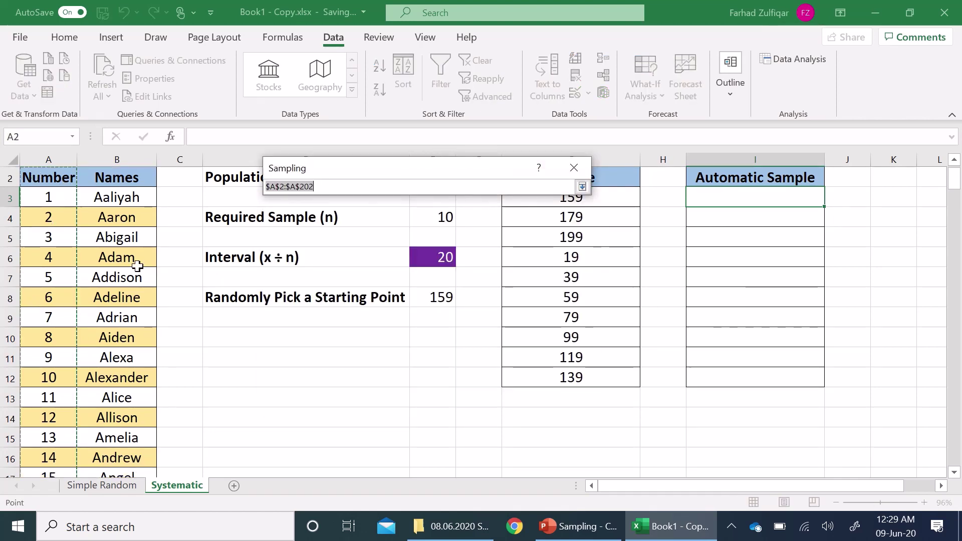
pyautogui.click(581, 187)
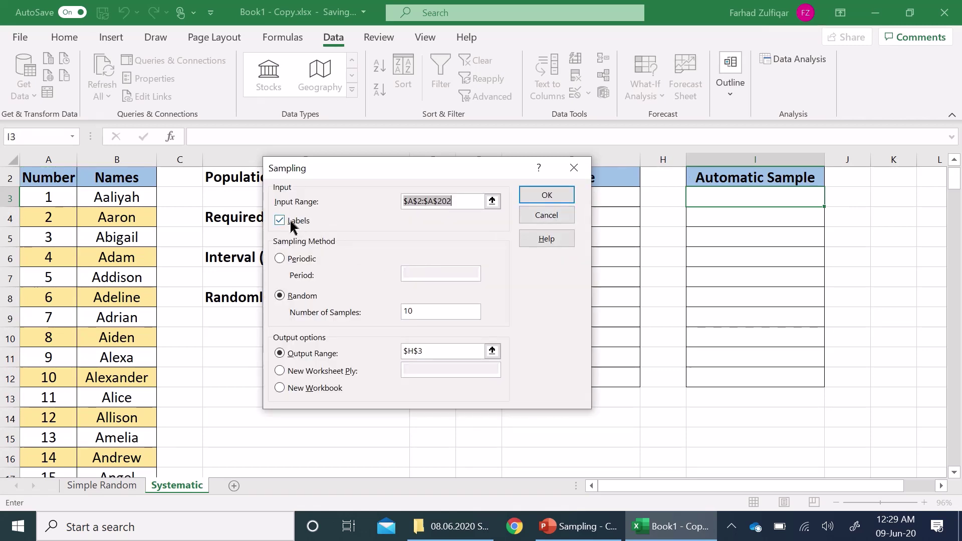
# Run periodic sampling with period 20, outputting to cell $I$3
pyautogui.click(280, 260)
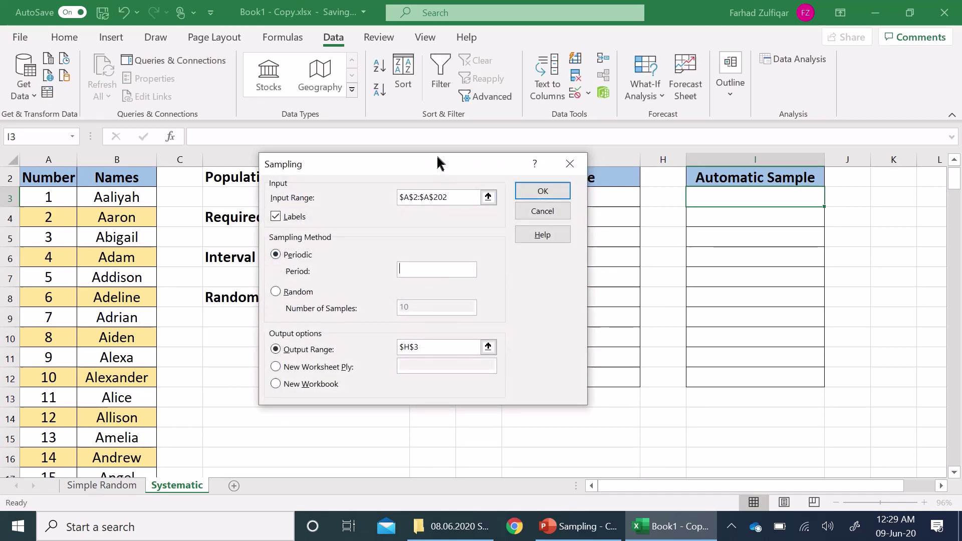
pyautogui.moveTo(438, 163); pyautogui.dragTo(651, 195)
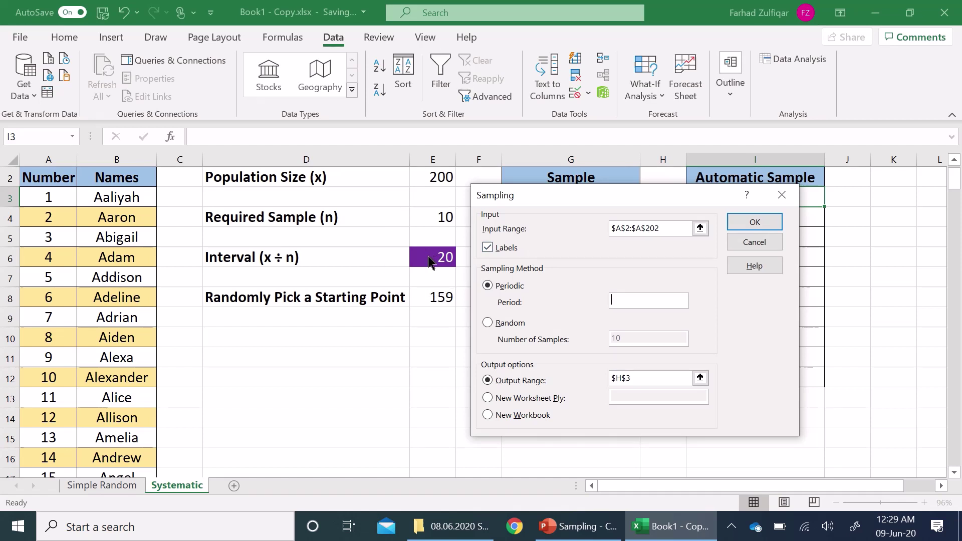
pyautogui.write('20')
pyautogui.press('Return')
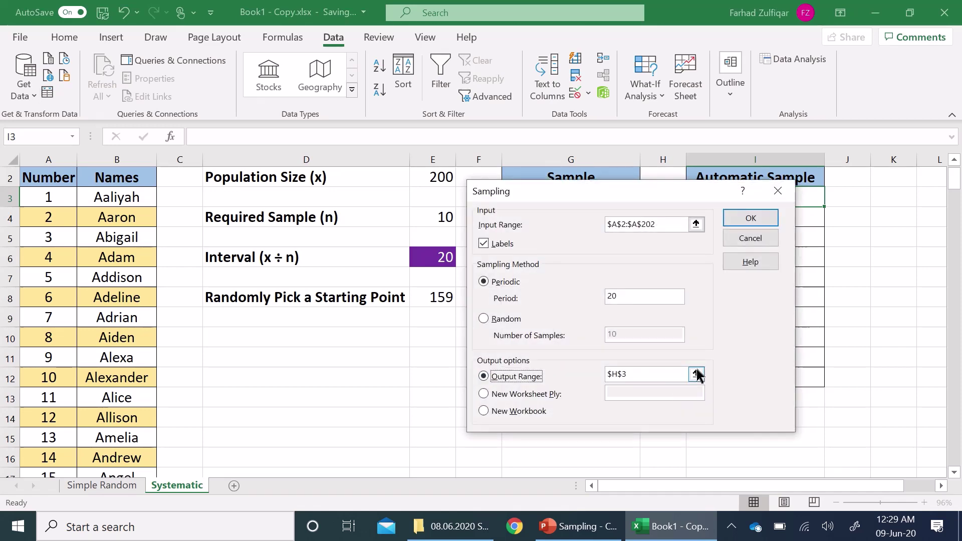
pyautogui.click(693, 372)
pyautogui.moveTo(640, 190); pyautogui.dragTo(490, 209)
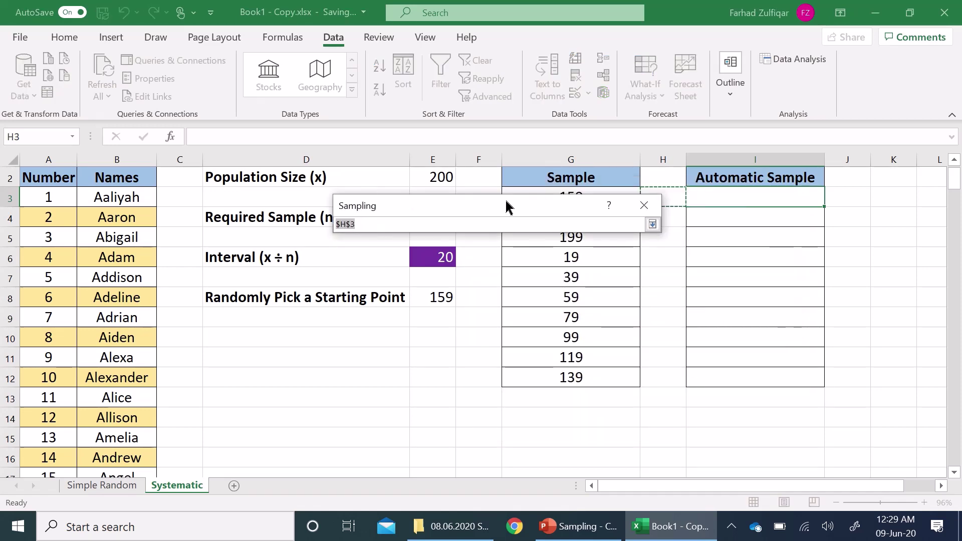
pyautogui.click(771, 204)
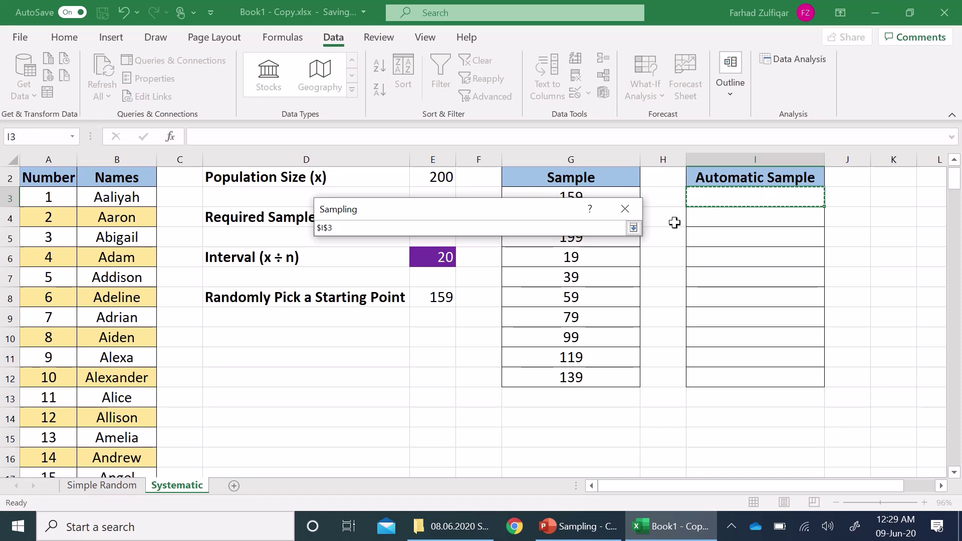
pyautogui.click(632, 228)
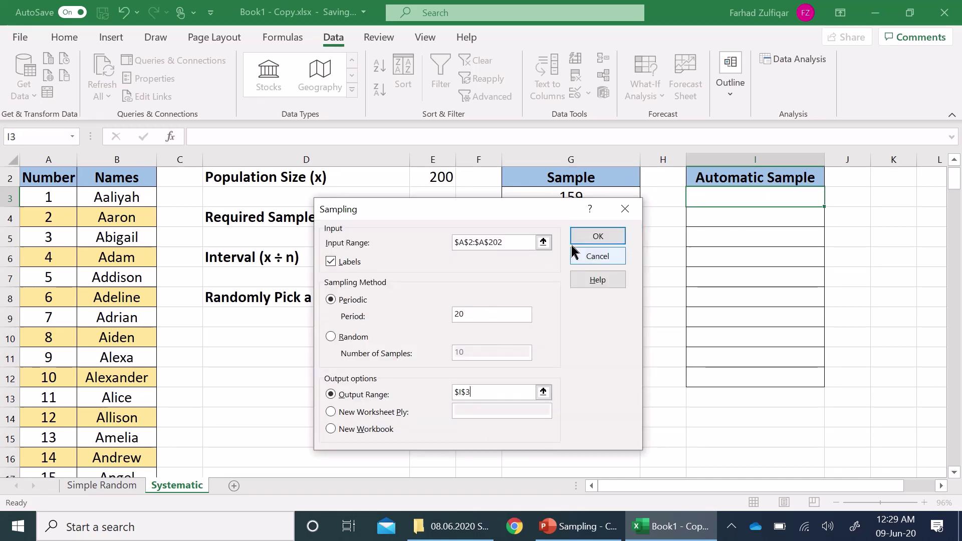
pyautogui.click(595, 240)
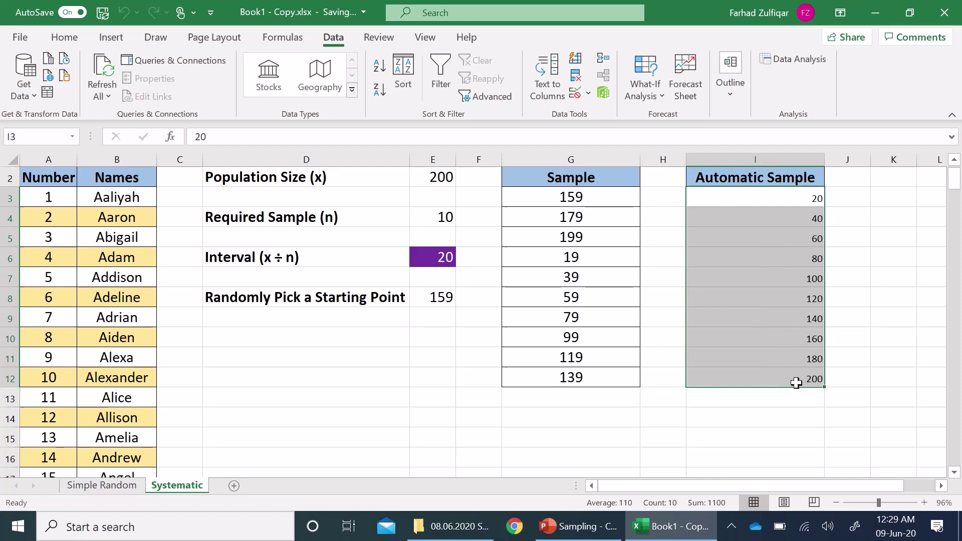
pyautogui.click(836, 195)
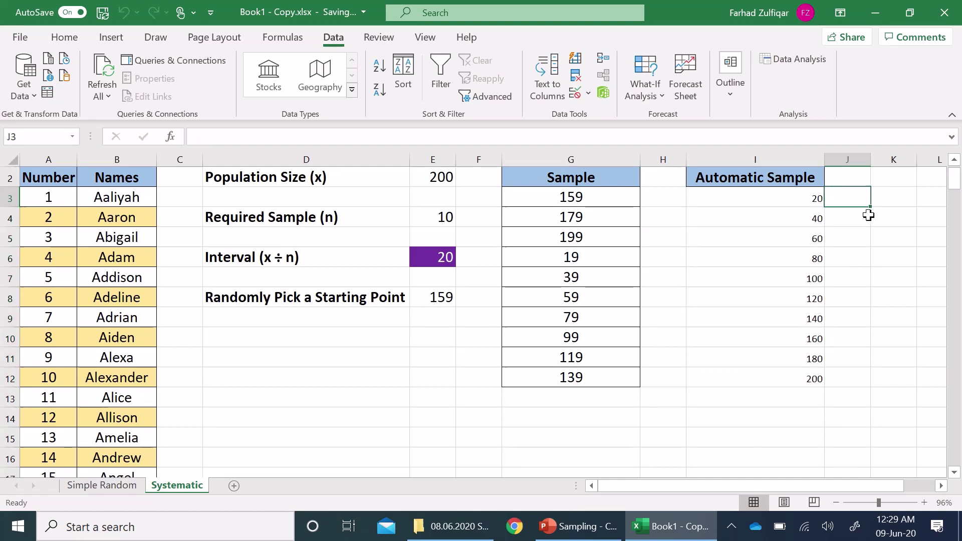
pyautogui.hscroll(3, 785, 248)
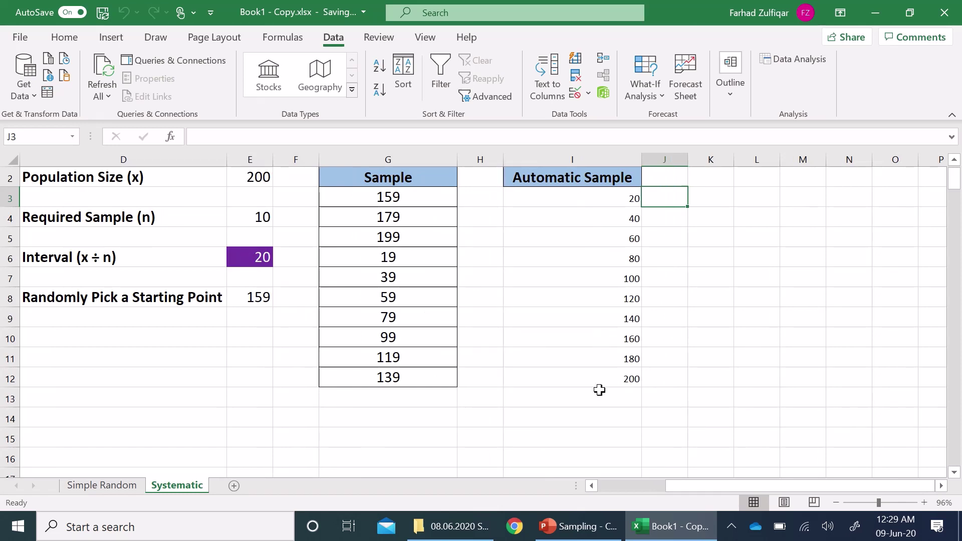
pyautogui.moveTo(687, 492); pyautogui.dragTo(591, 492)
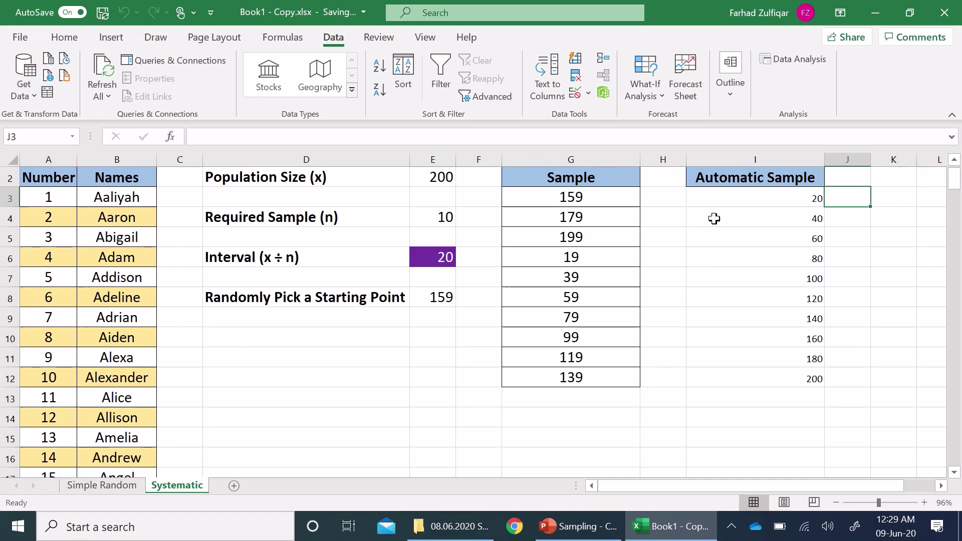
pyautogui.scroll(1, 701, 272)
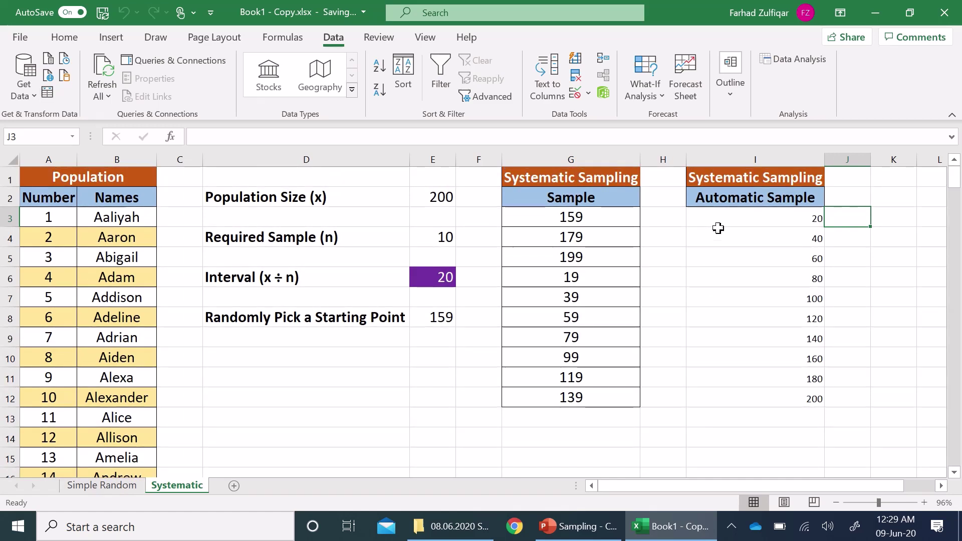
pyautogui.click(750, 214)
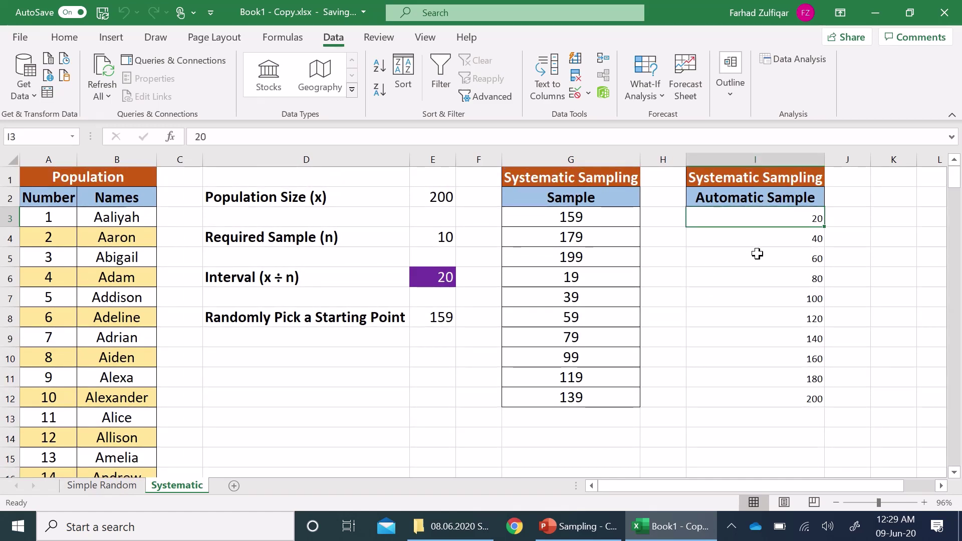